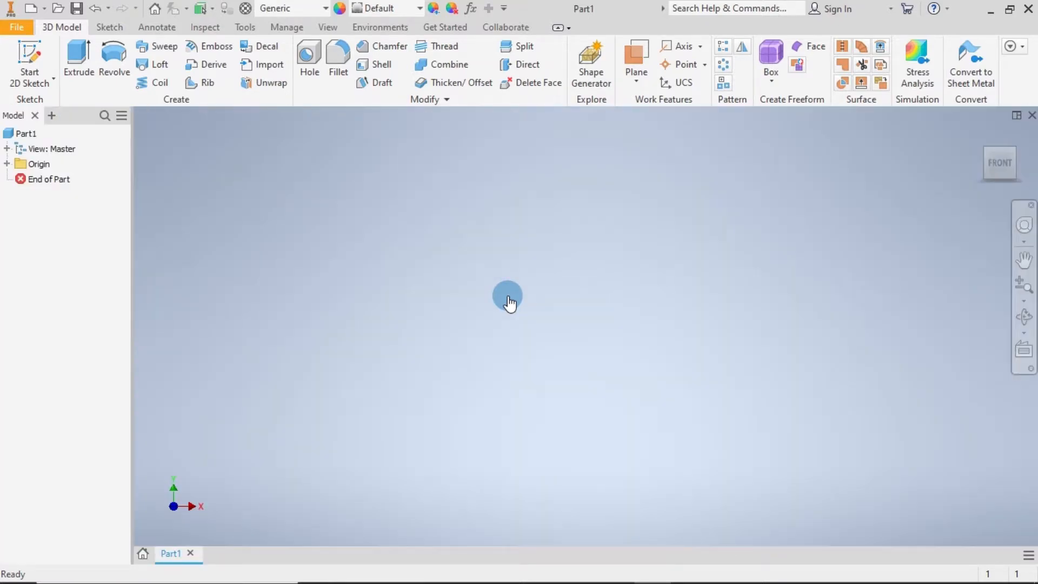
- Start a 2D sketch on the YZ plane and draw three concentric circles at the origin, the outermost about 28.7 mm in diameter
{"action": "left_click", "coordinate": [22, 52]}
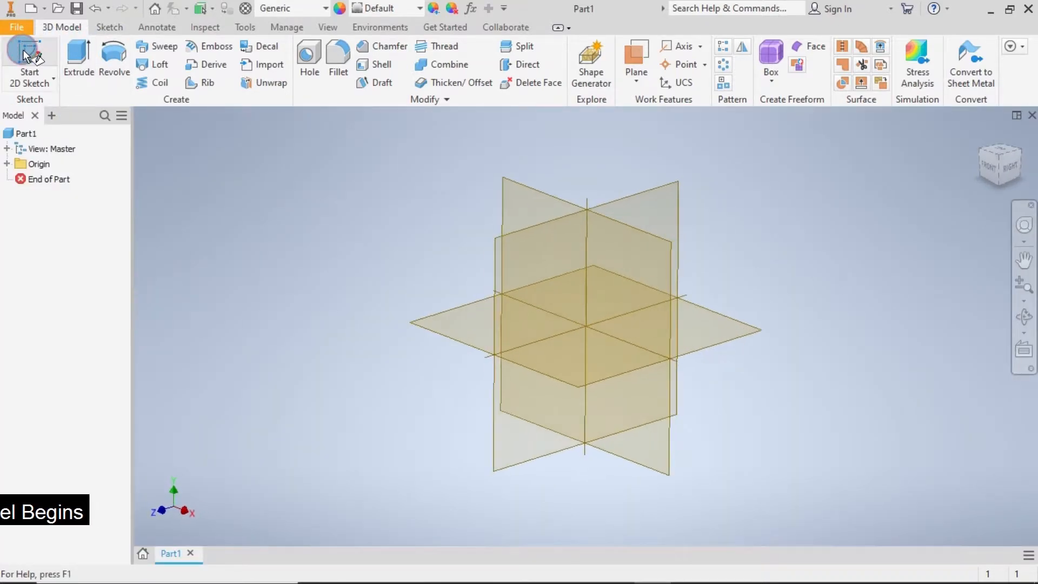
{"action": "left_click", "coordinate": [490, 241]}
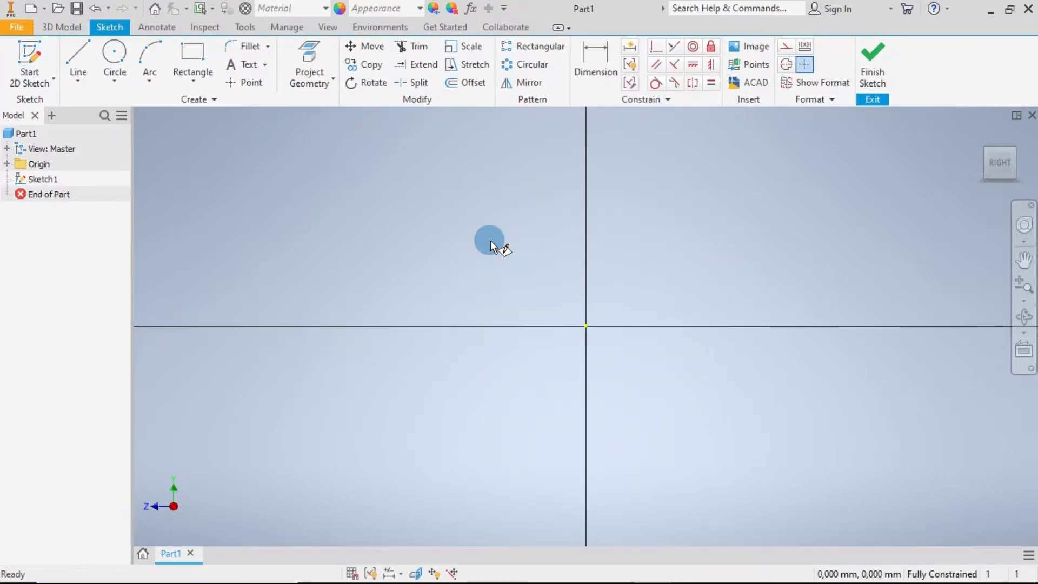
{"action": "left_click", "coordinate": [115, 68]}
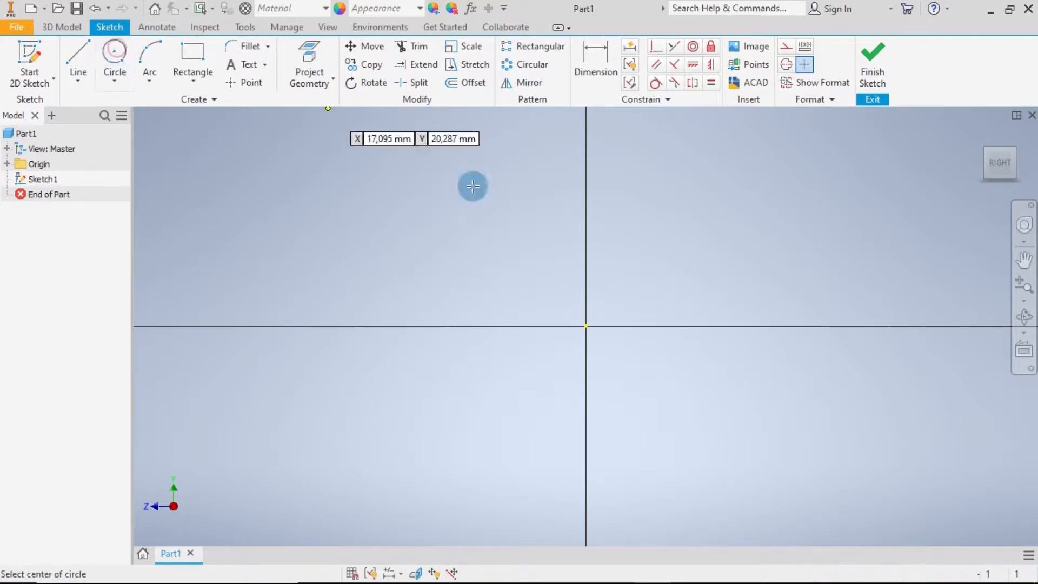
{"action": "left_click", "coordinate": [586, 326]}
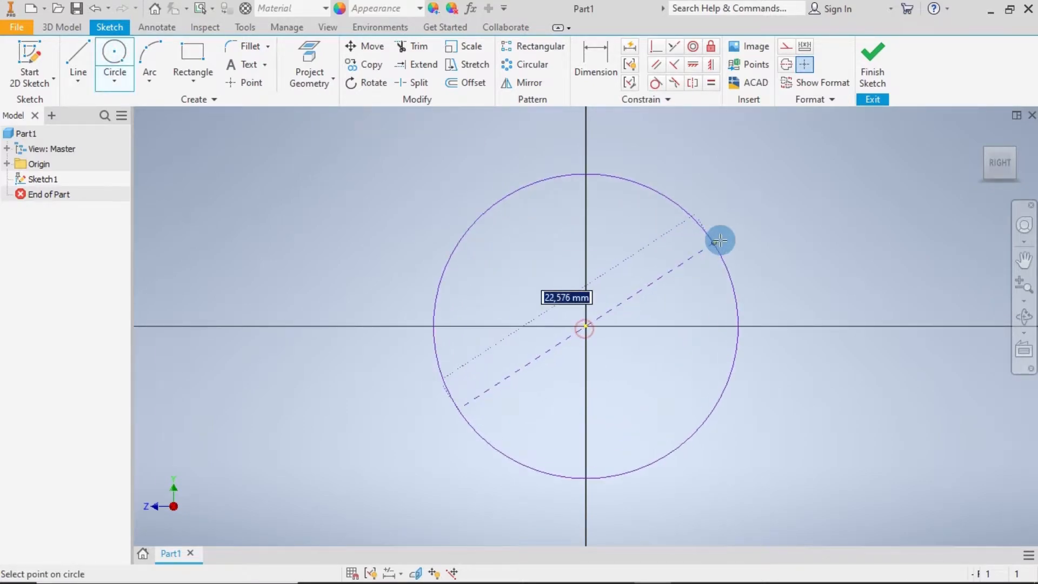
{"action": "left_click", "coordinate": [738, 226]}
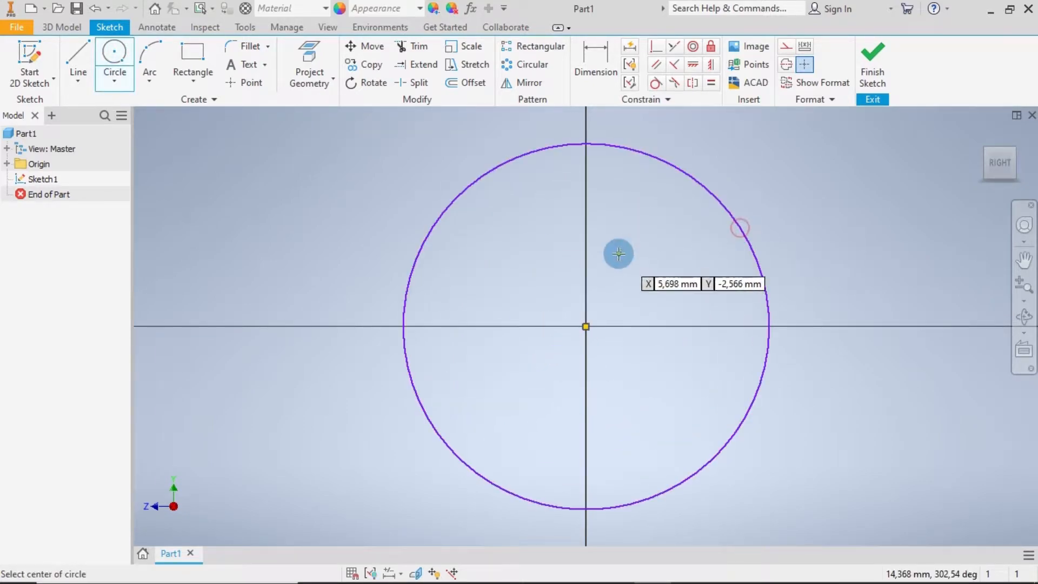
{"action": "left_click", "coordinate": [586, 326]}
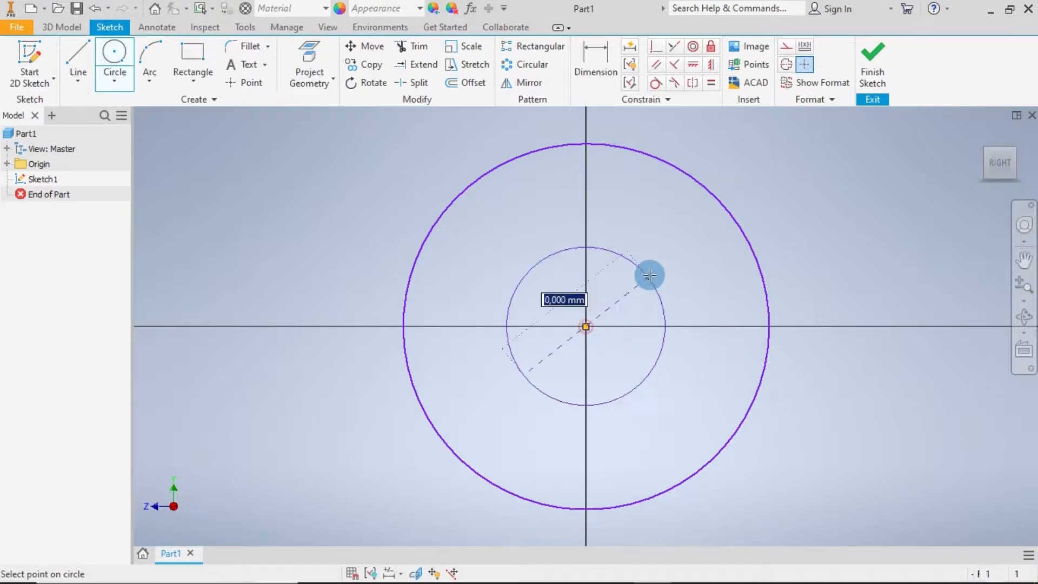
{"action": "left_click", "coordinate": [671, 219]}
{"action": "left_click", "coordinate": [586, 326]}
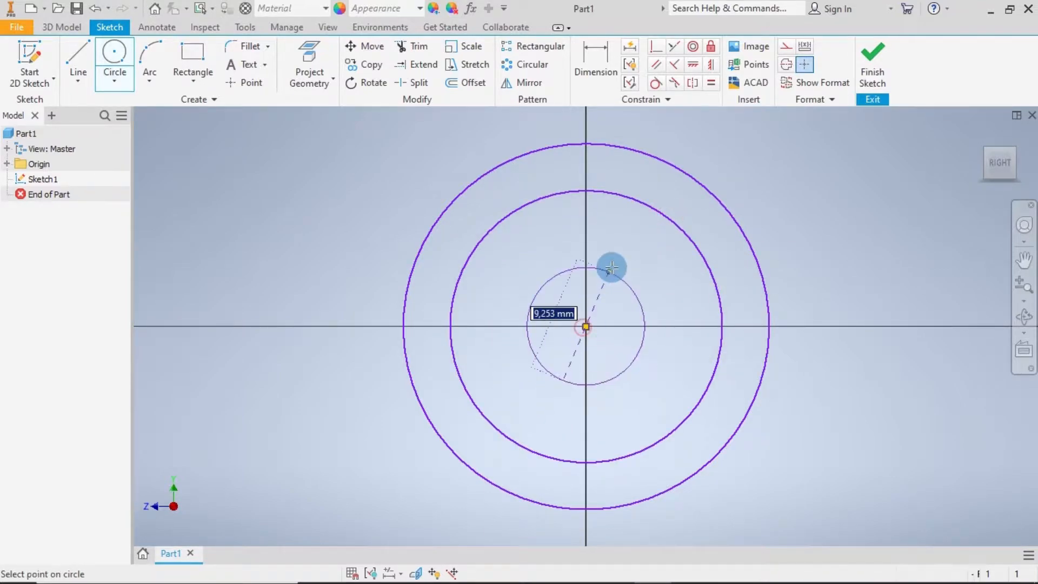
{"action": "left_click", "coordinate": [616, 254]}
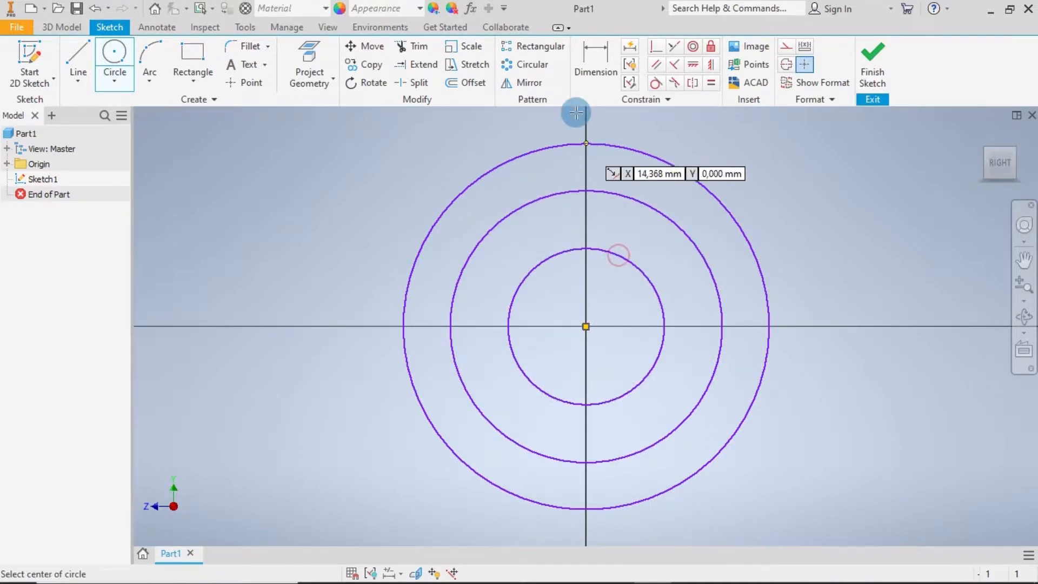
- Dimension the outermost circle's diameter as 70 mm
{"action": "left_click", "coordinate": [594, 69]}
{"action": "left_click", "coordinate": [713, 193]}
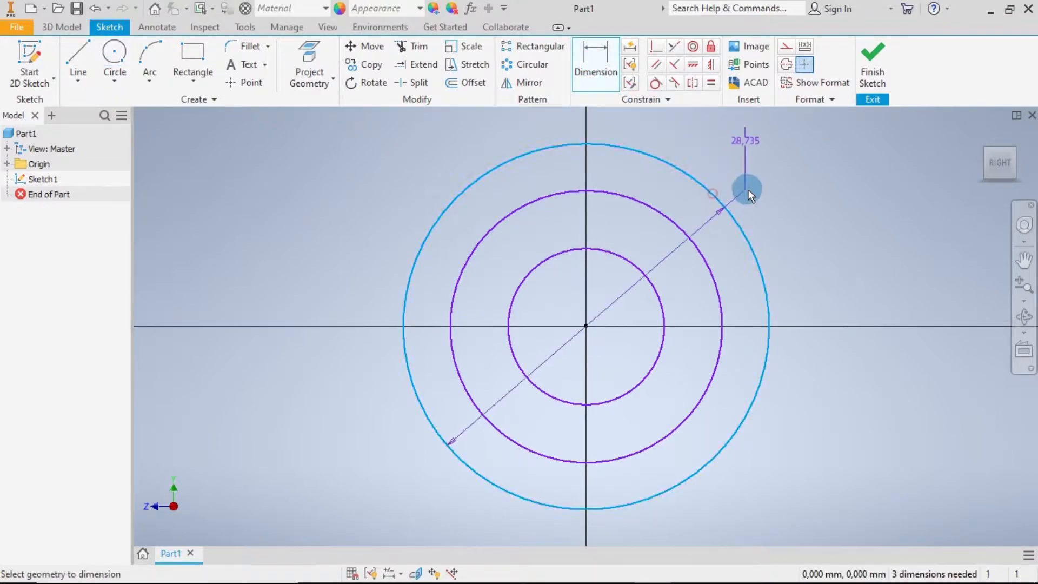
{"action": "left_click", "coordinate": [766, 194]}
{"action": "type", "text": "70"}
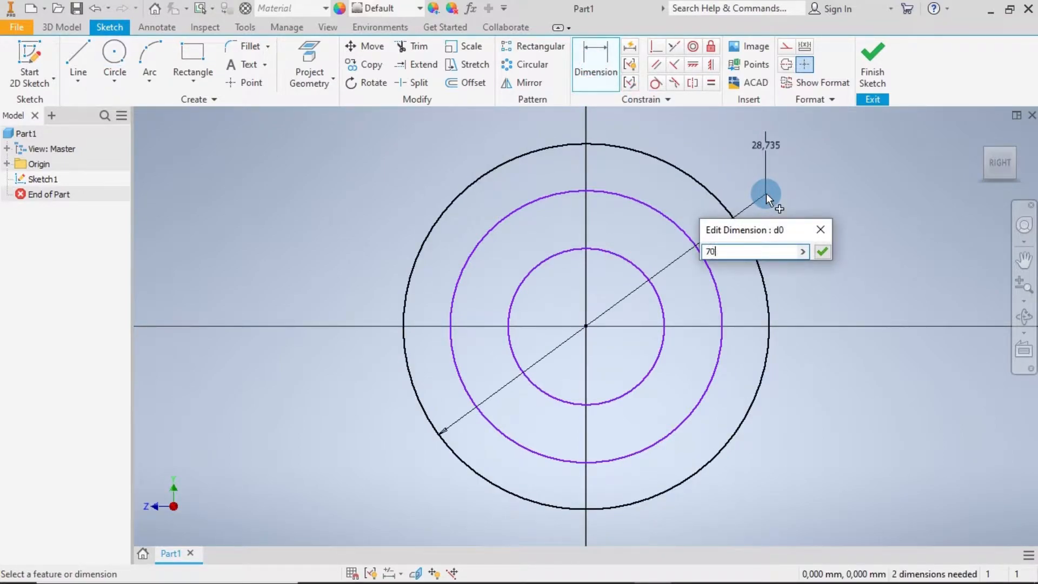
{"action": "key", "text": "Return"}
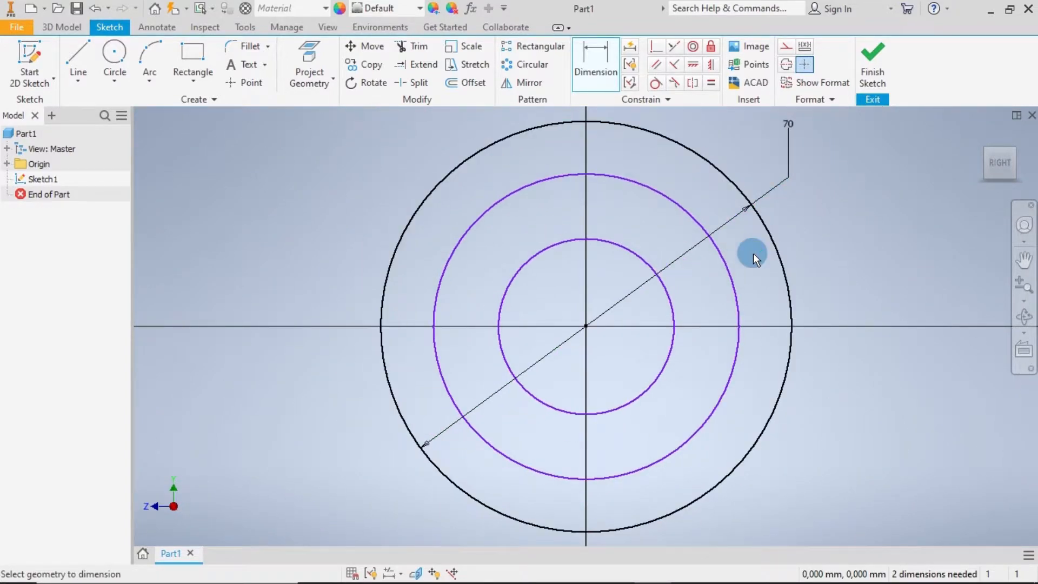
- Dimension the middle circle's diameter using the expression 33.63*2
{"action": "left_click", "coordinate": [735, 280]}
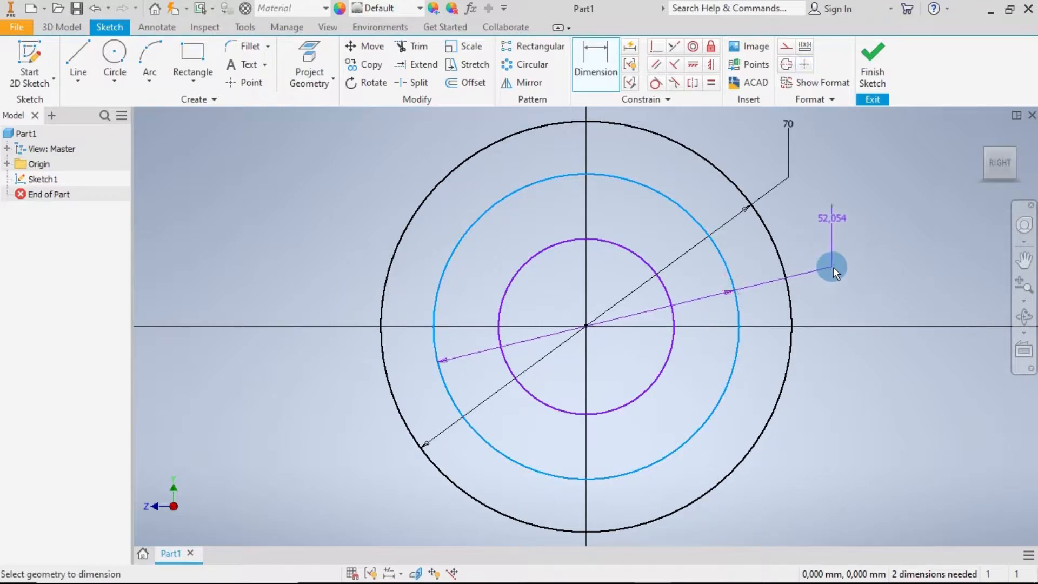
{"action": "left_click", "coordinate": [832, 246]}
{"action": "type", "text": "="}
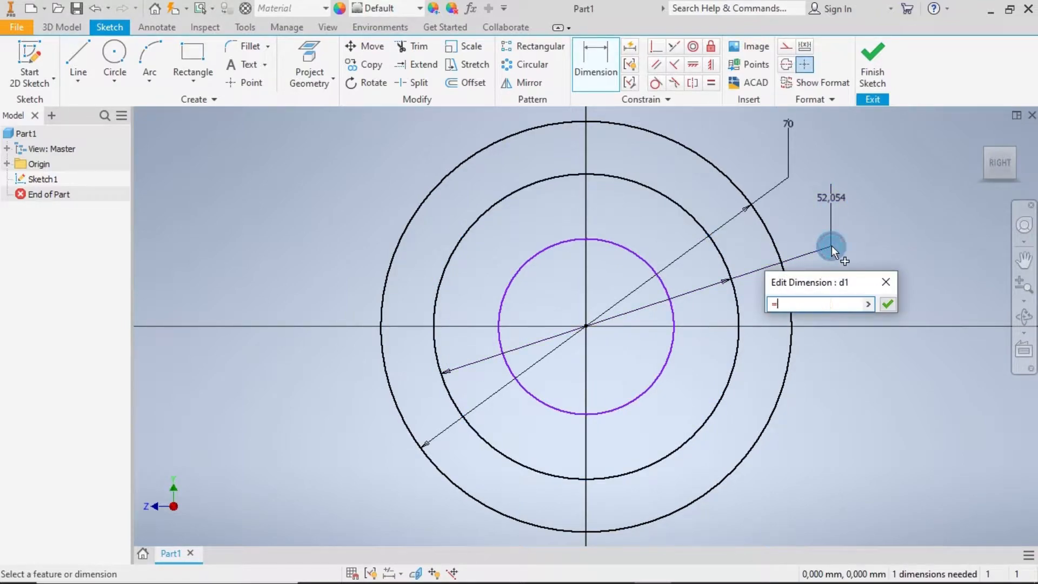
{"action": "type", "text": "33.63*2"}
{"action": "key", "text": "Return"}
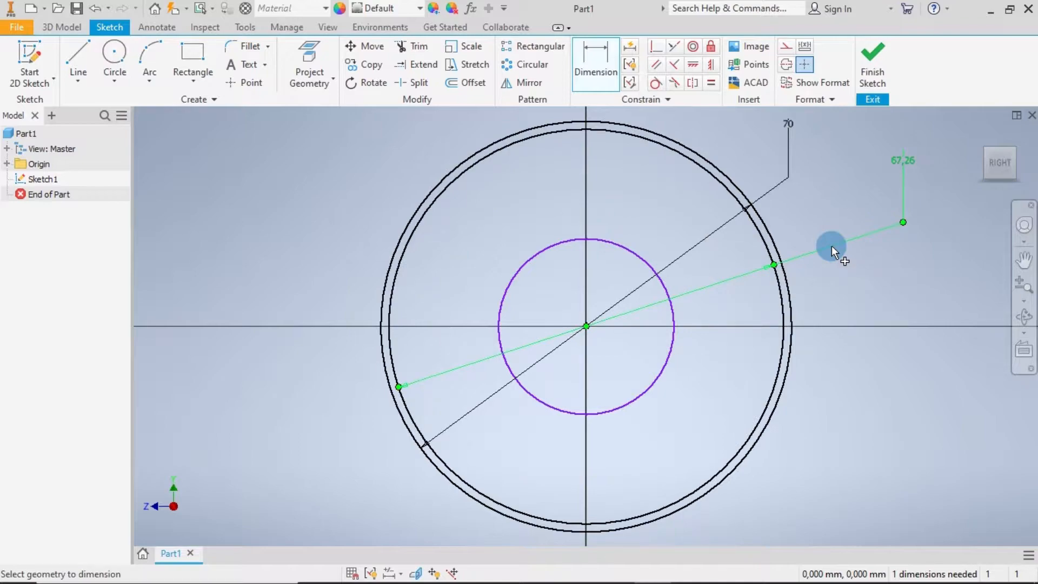
- Dimension the innermost circle's diameter as 65 mm
{"action": "left_click", "coordinate": [665, 279]}
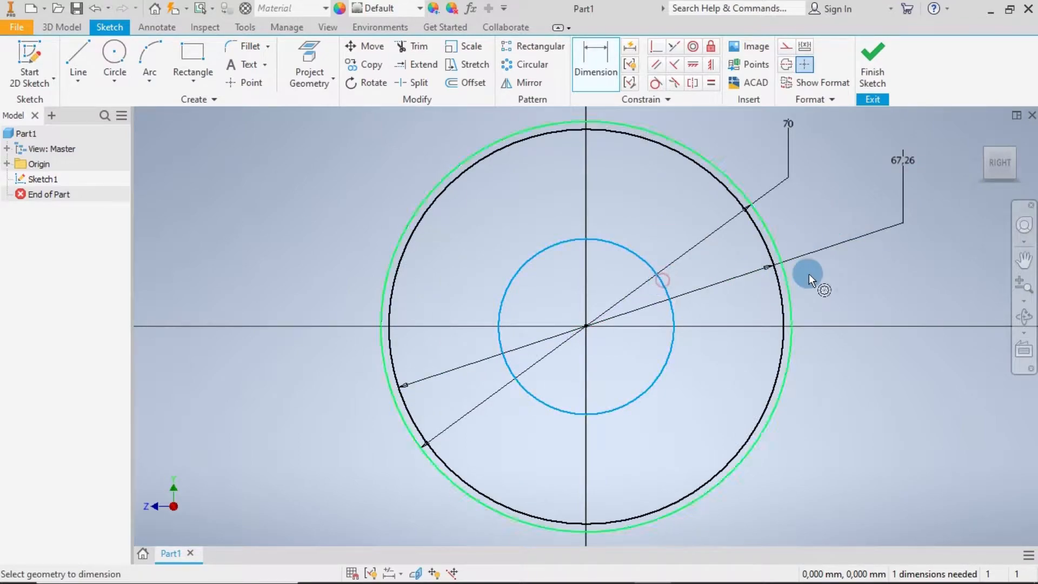
{"action": "left_click", "coordinate": [867, 310]}
{"action": "type", "text": "65"}
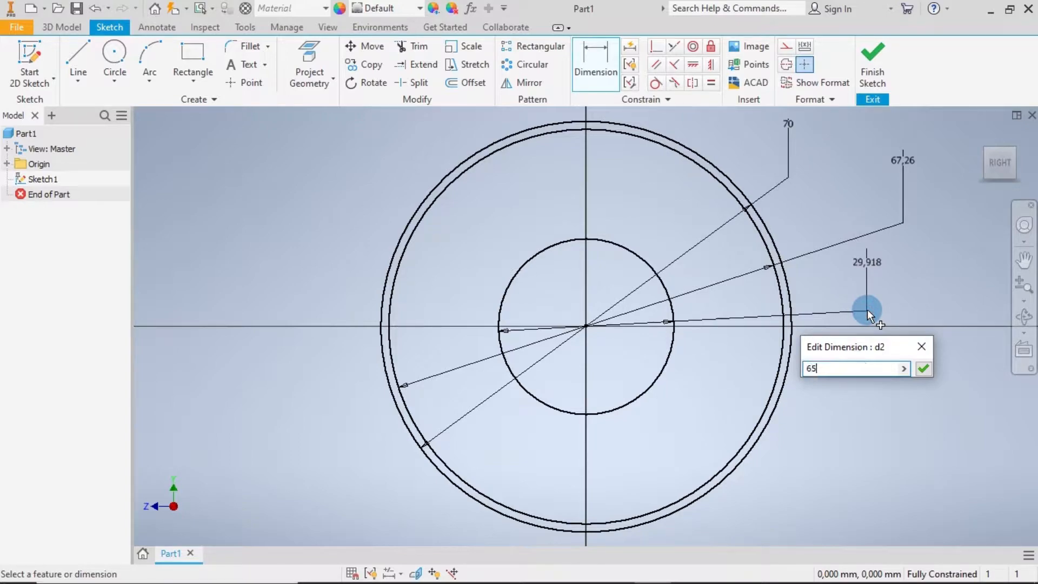
{"action": "key", "text": "Return"}
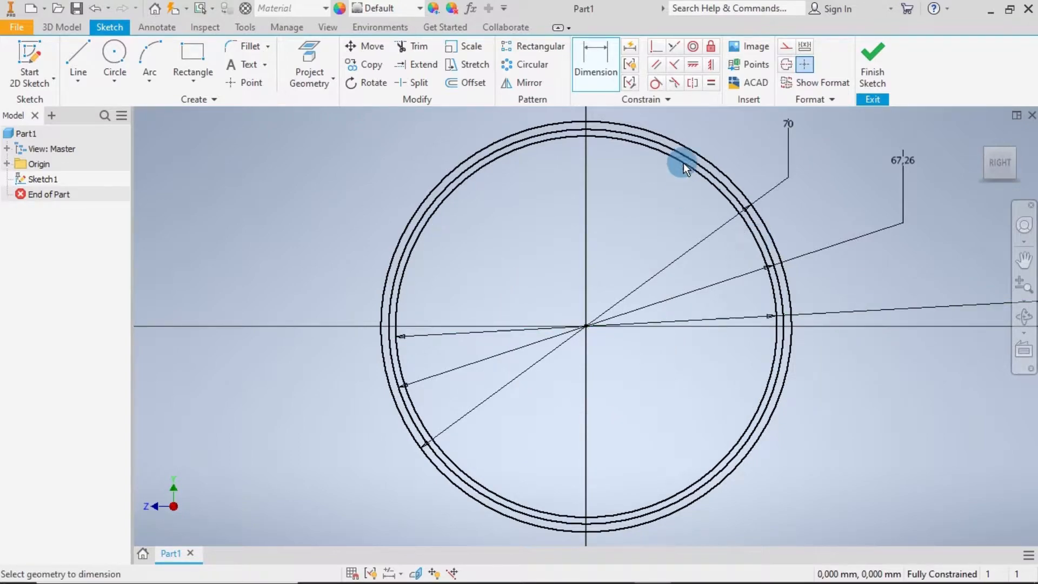
- Finish dimensioning and move the innermost circle's diameter label closer to the circles
{"action": "middle_click_drag", "start_coordinate": [602, 215], "coordinate": [275, 234]}
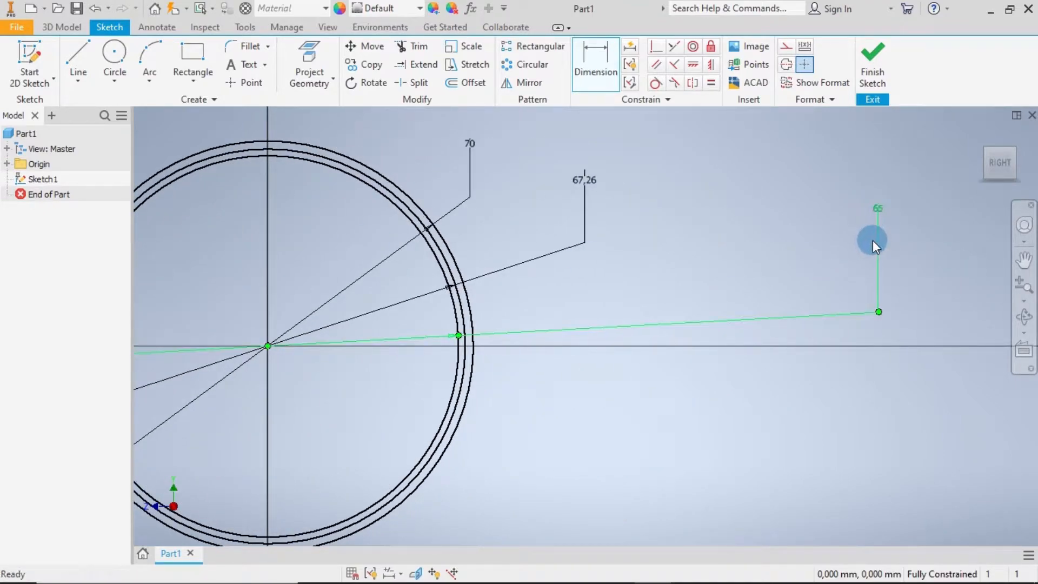
{"action": "key", "text": "Escape"}
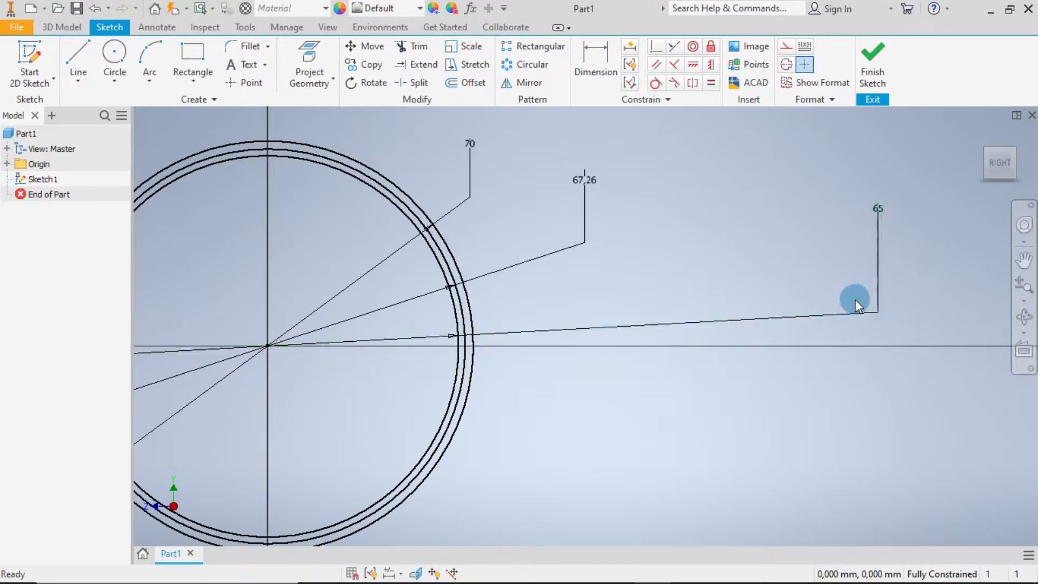
{"action": "left_click_drag", "start_coordinate": [877, 202], "coordinate": [663, 306]}
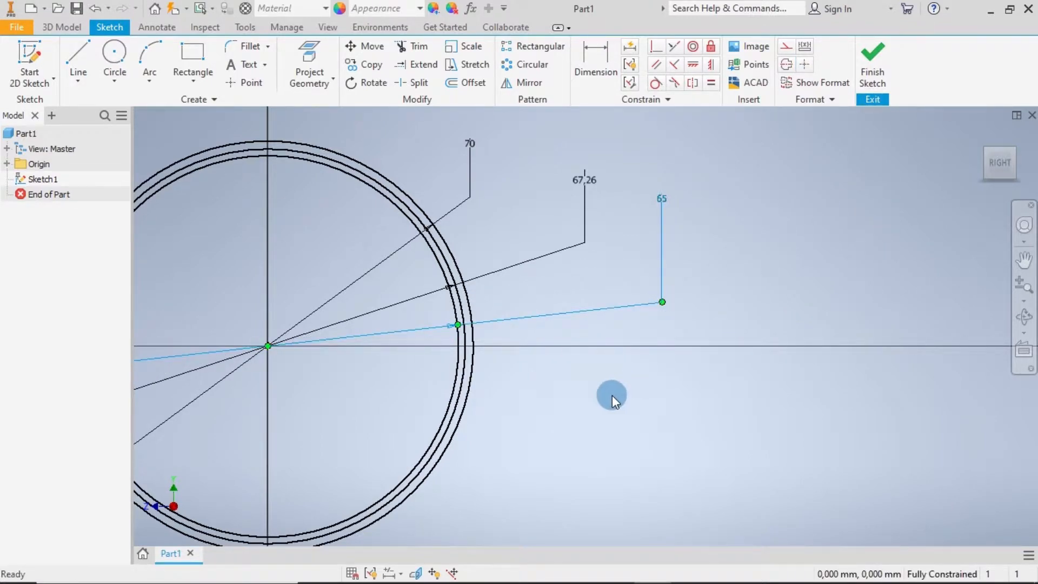
- Draw a vertical construction line from the origin up past the outermost circle
{"action": "middle_click_drag", "start_coordinate": [611, 394], "coordinate": [814, 394]}
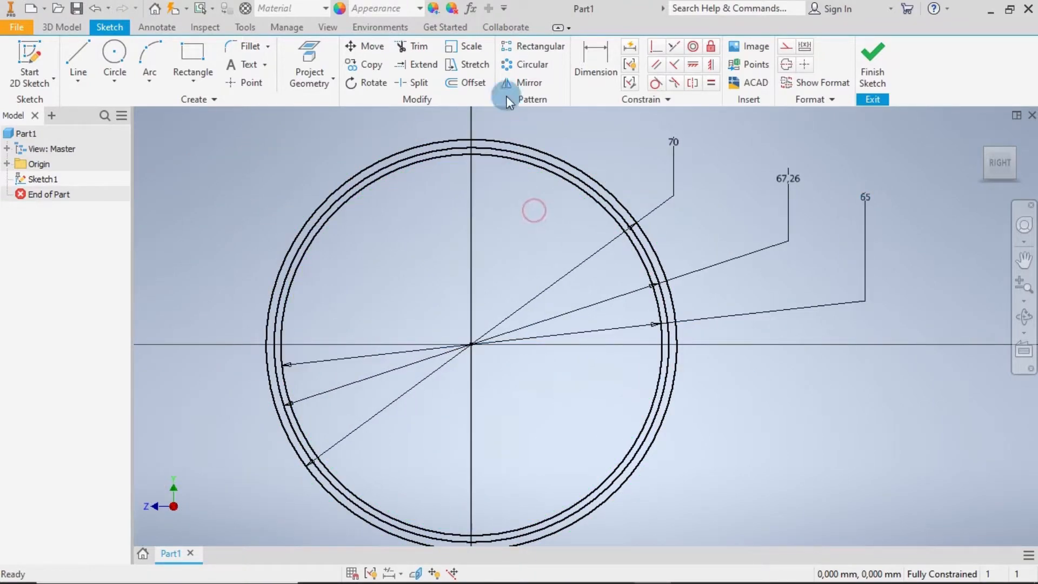
{"action": "left_click", "coordinate": [78, 50]}
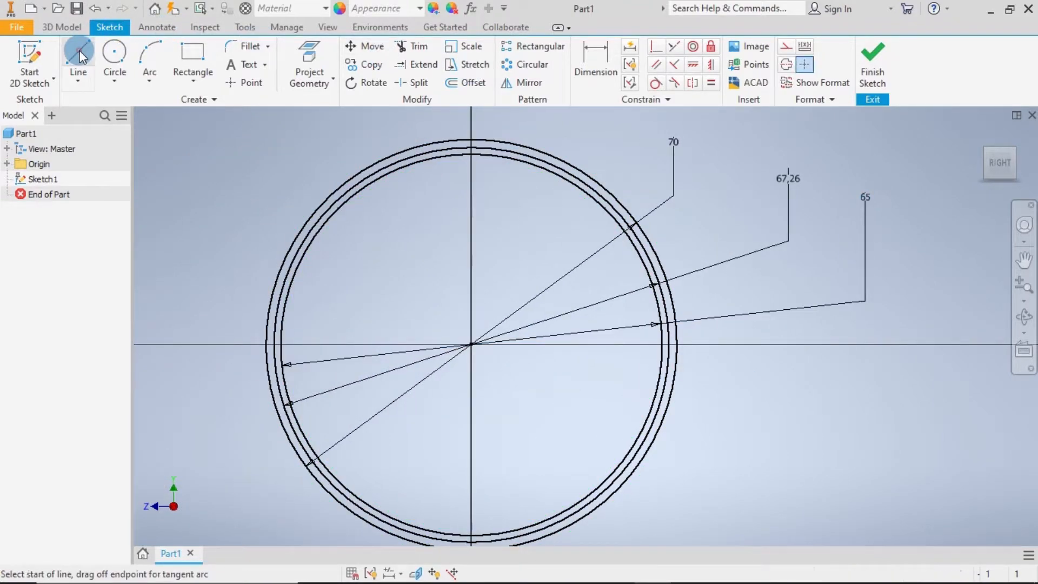
{"action": "left_click", "coordinate": [786, 46]}
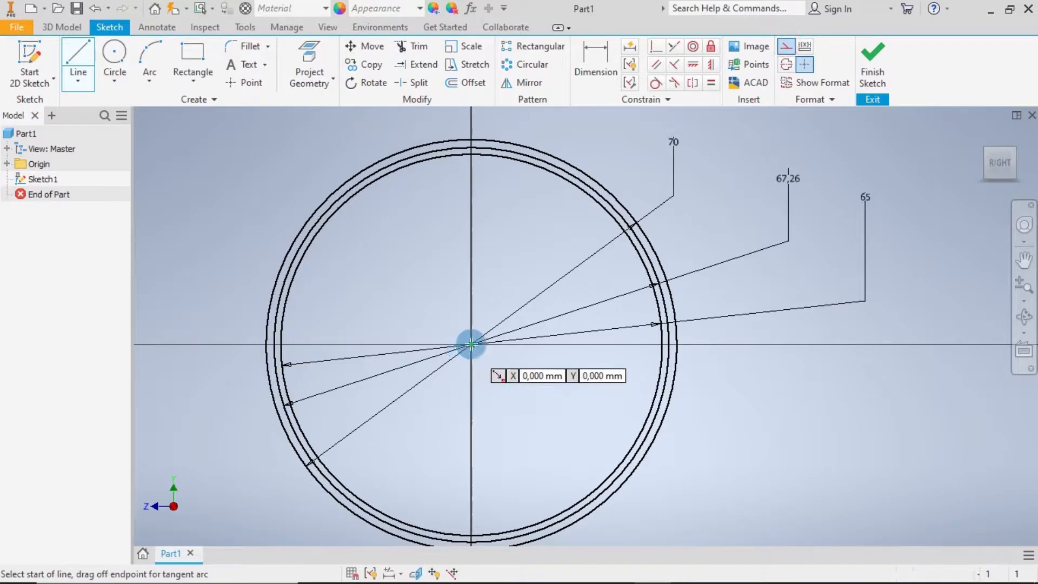
{"action": "left_click", "coordinate": [471, 344]}
{"action": "middle_click_drag", "start_coordinate": [493, 233], "coordinate": [494, 325]}
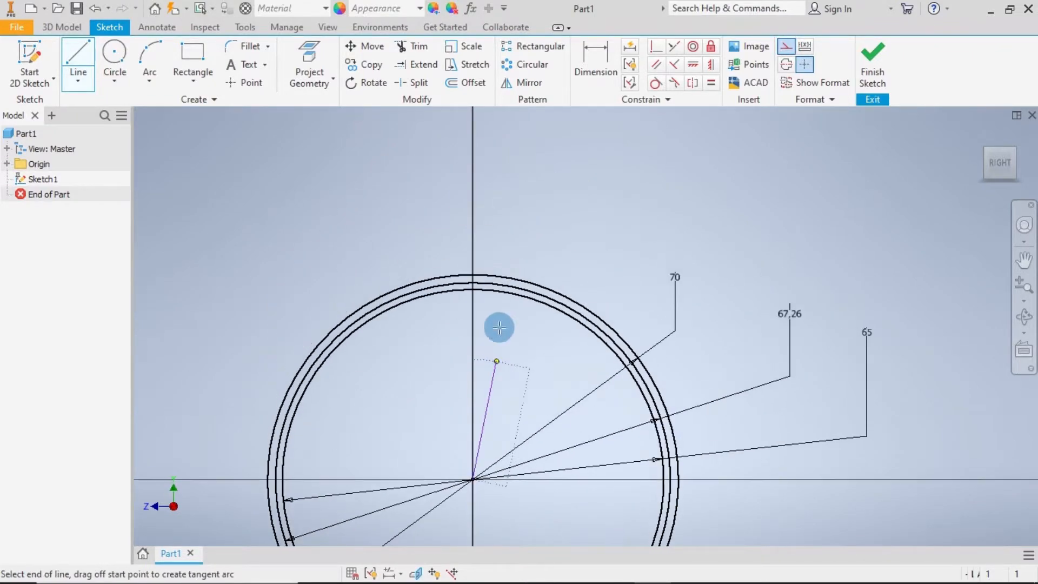
{"action": "left_click", "coordinate": [473, 231]}
- Draw a regular, non-construction three-point arc left of the centerline, from just above the middle circle to just below the innermost circle
{"action": "scroll", "coordinate": [474, 284], "scroll_direction": "up", "scroll_amount": 5}
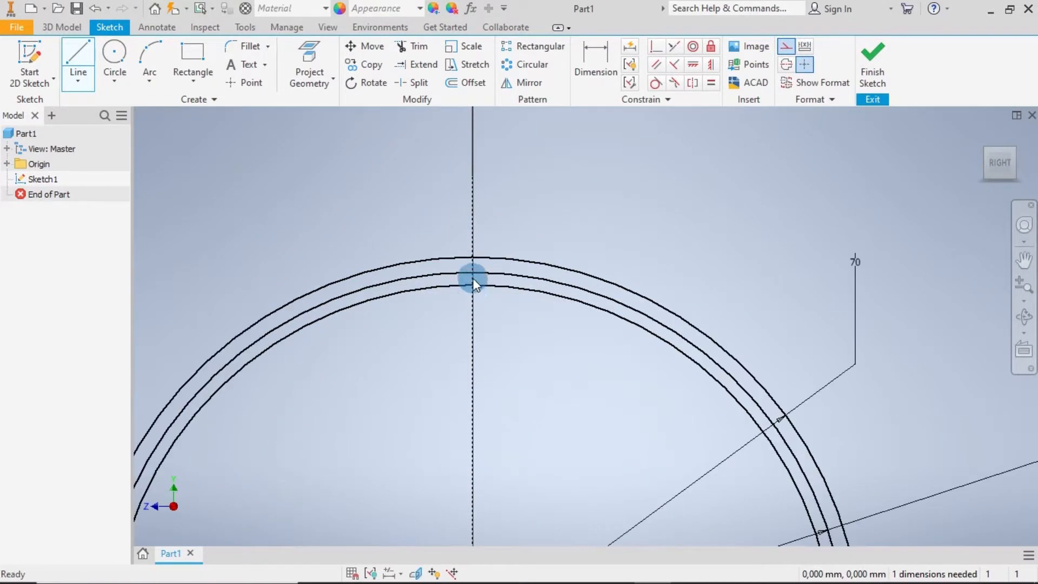
{"action": "scroll", "coordinate": [473, 277], "scroll_direction": "up", "scroll_amount": 3}
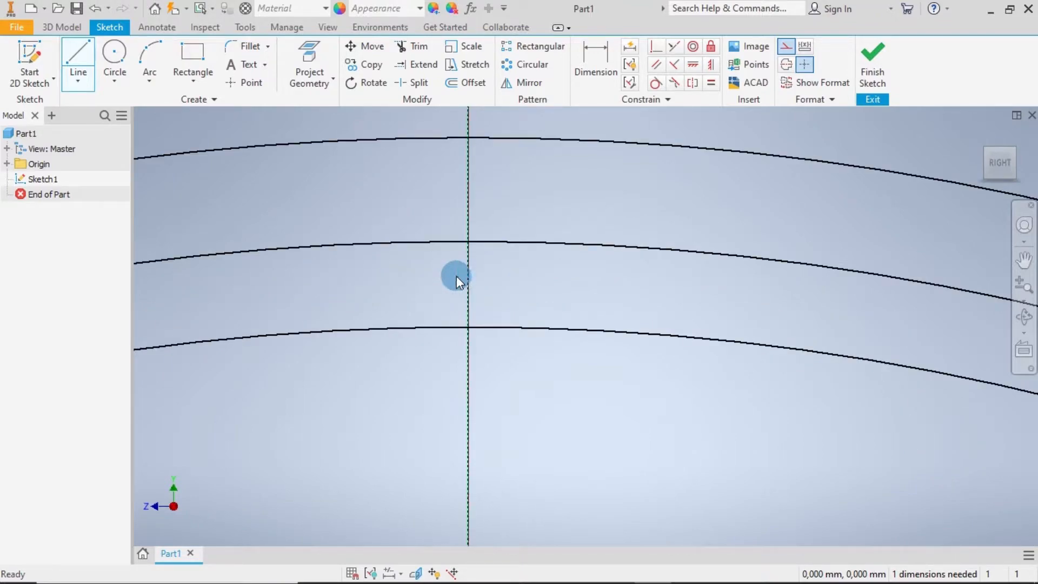
{"action": "left_click", "coordinate": [156, 55]}
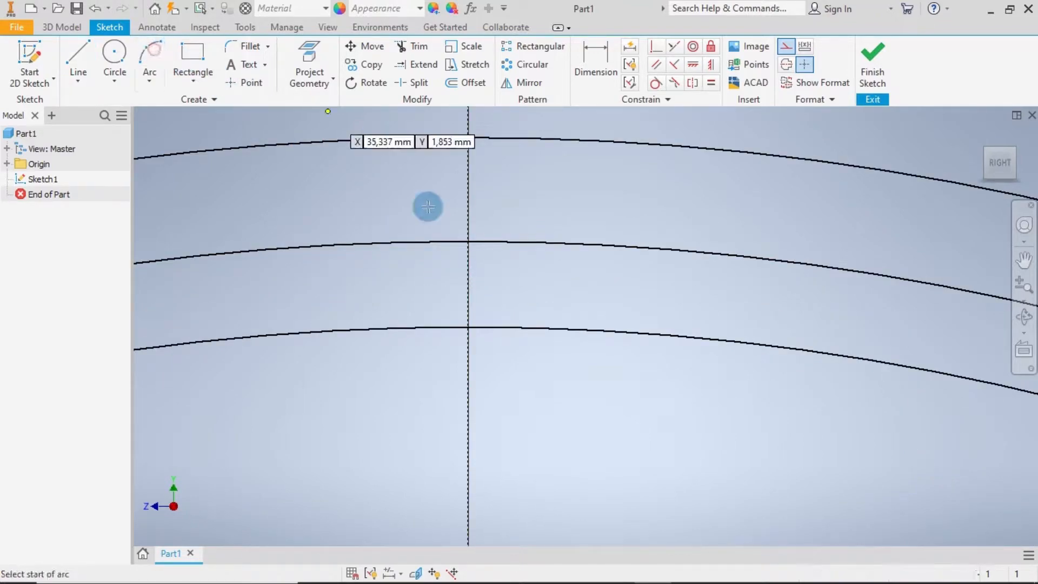
{"action": "scroll", "coordinate": [433, 243], "scroll_direction": "up", "scroll_amount": 4}
{"action": "scroll", "coordinate": [433, 243], "scroll_direction": "up", "scroll_amount": 2}
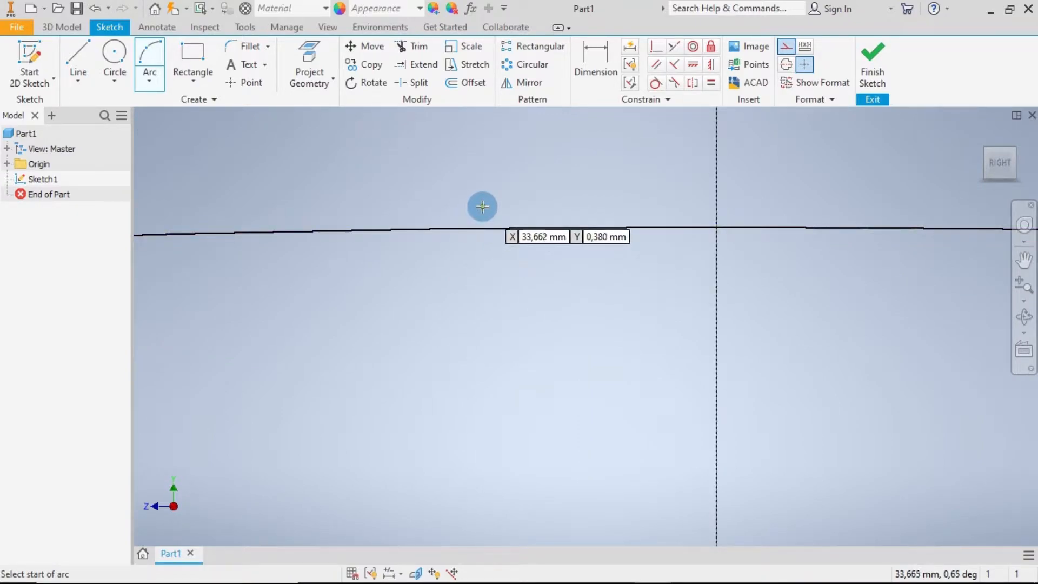
{"action": "left_click", "coordinate": [502, 204]}
{"action": "scroll", "coordinate": [465, 271], "scroll_direction": "down", "scroll_amount": 5}
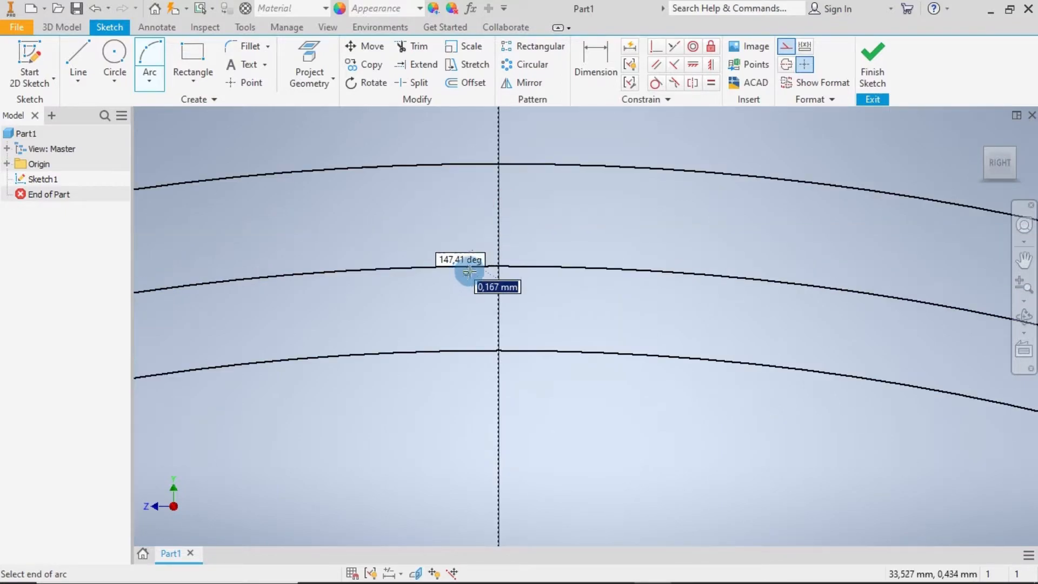
{"action": "left_click", "coordinate": [787, 47]}
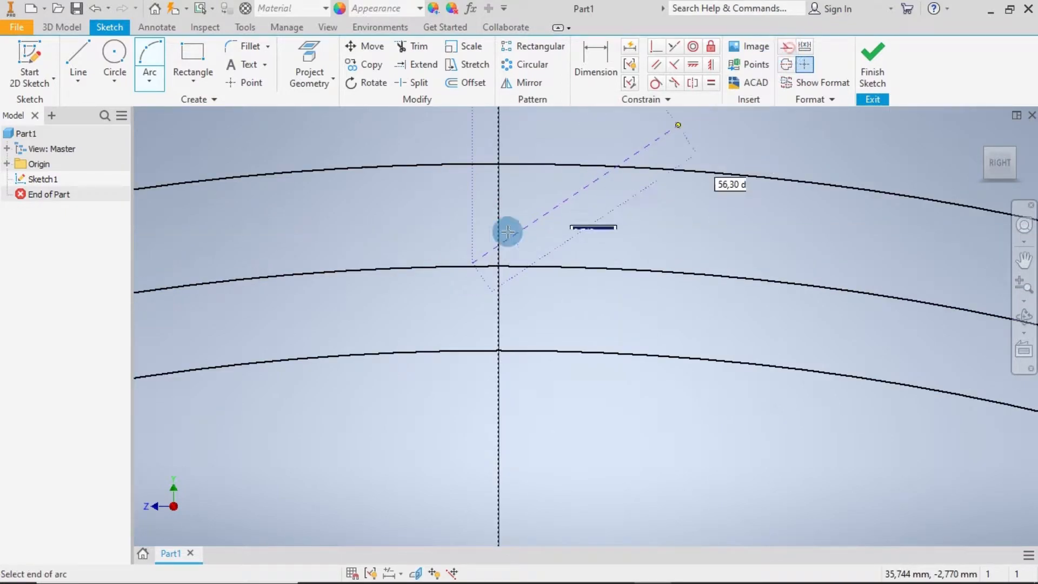
{"action": "left_click", "coordinate": [421, 358]}
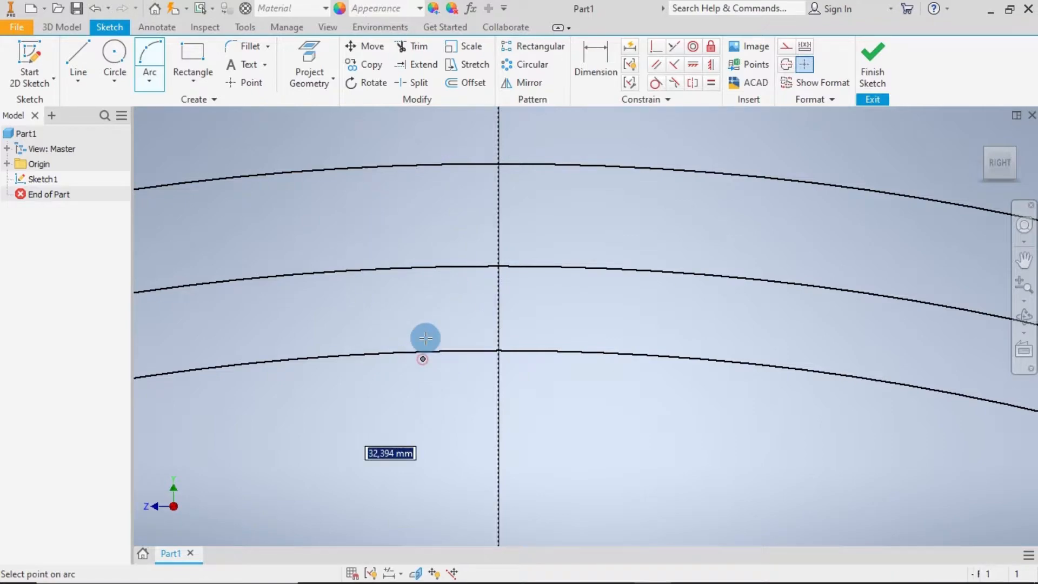
{"action": "left_click", "coordinate": [433, 305]}
{"action": "key", "text": "Escape"}
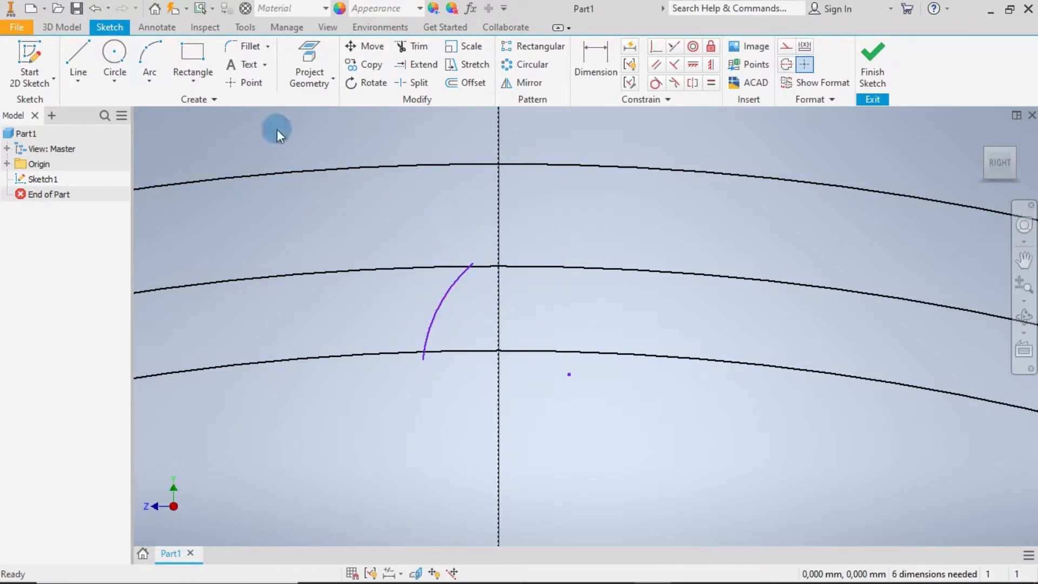
- Draw two small circles about 0.15 mm in diameter, one right of the arc's upper end and one left of its lower end
{"action": "left_click", "coordinate": [115, 51]}
{"action": "scroll", "coordinate": [479, 299], "scroll_direction": "up", "scroll_amount": 2}
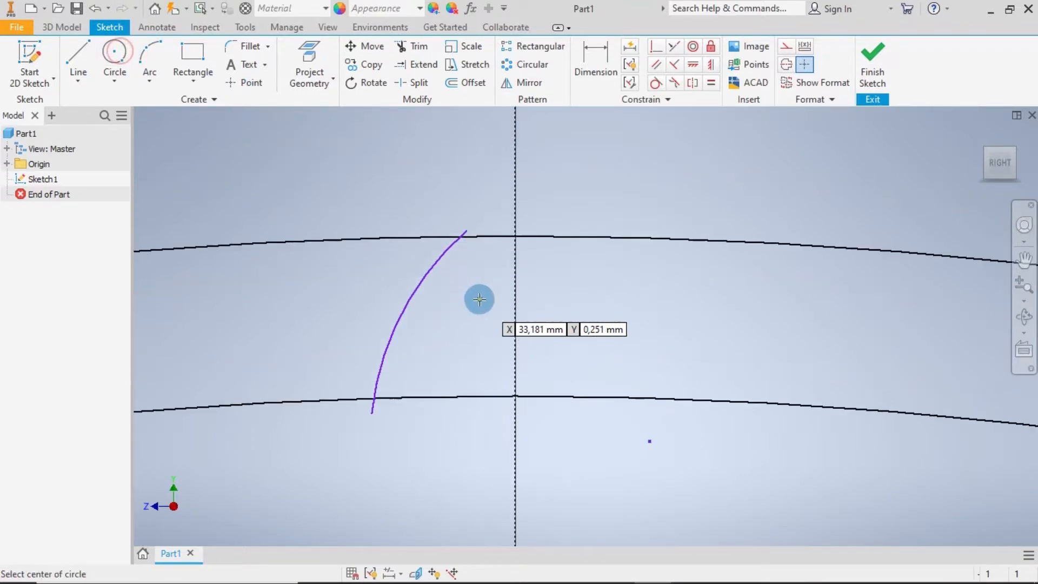
{"action": "left_click", "coordinate": [470, 255]}
{"action": "left_click", "coordinate": [475, 245]}
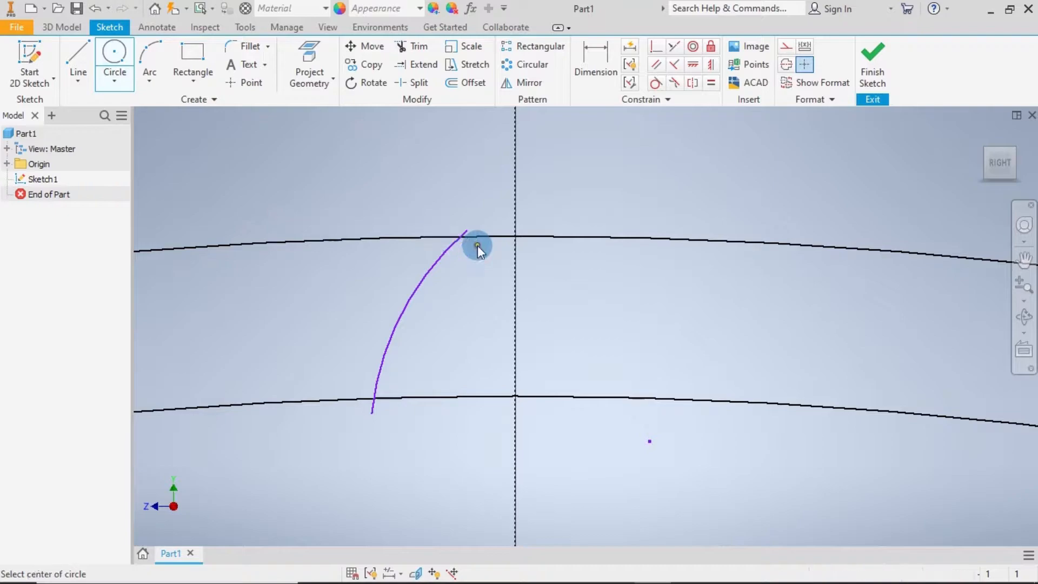
{"action": "left_click", "coordinate": [357, 374]}
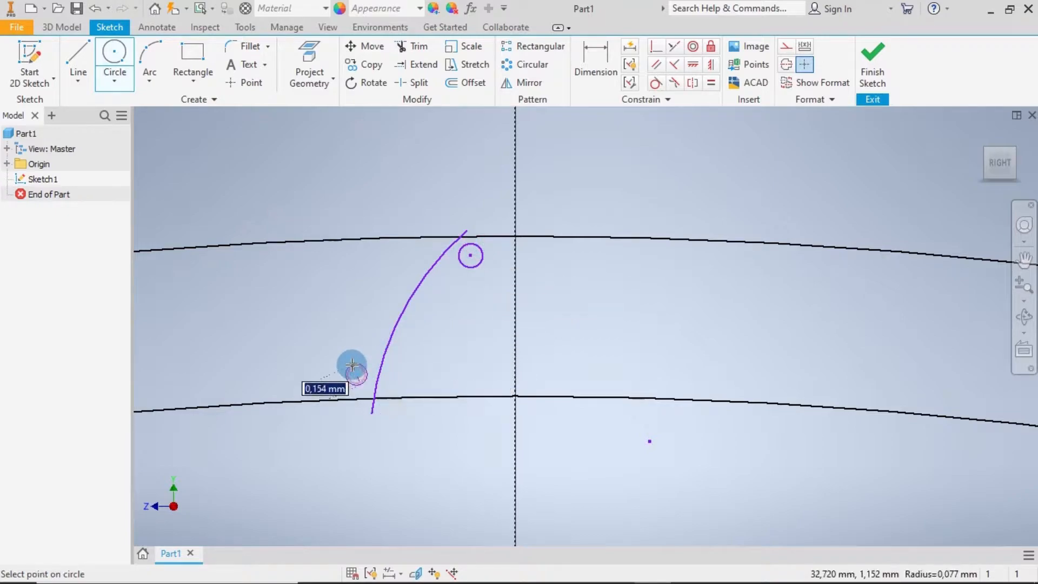
{"action": "left_click", "coordinate": [352, 365]}
{"action": "key", "text": "Escape"}
- Apply an Equal constraint between the two small circles
{"action": "left_click", "coordinate": [703, 81]}
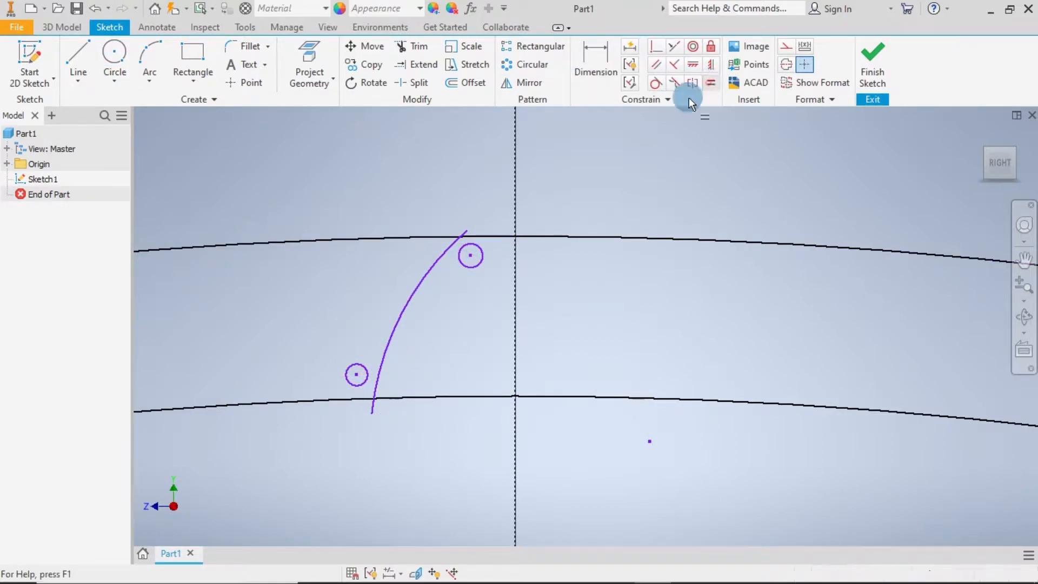
{"action": "left_click", "coordinate": [477, 262]}
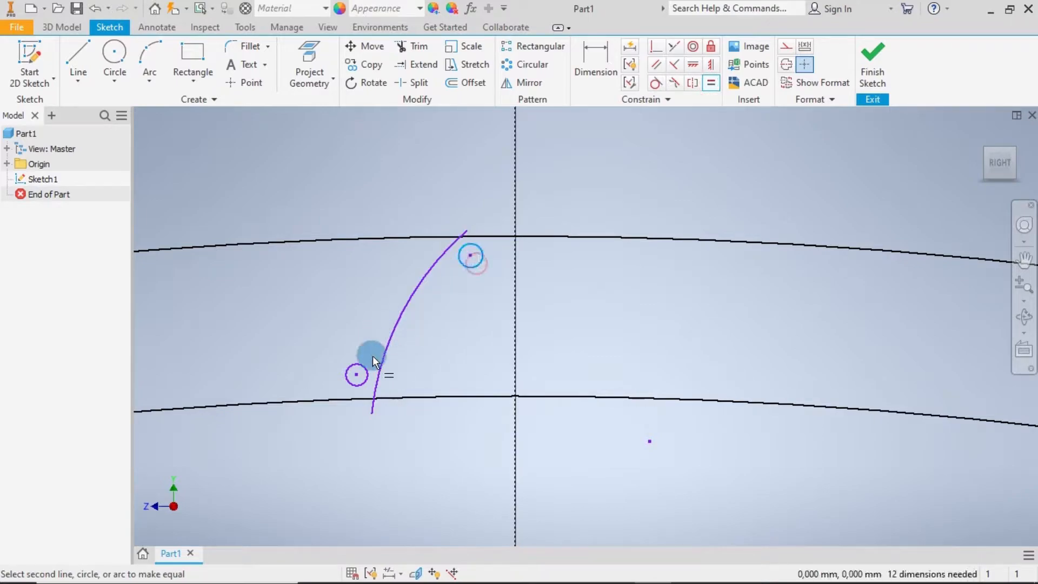
{"action": "left_click", "coordinate": [359, 365]}
{"action": "key", "text": "Escape"}
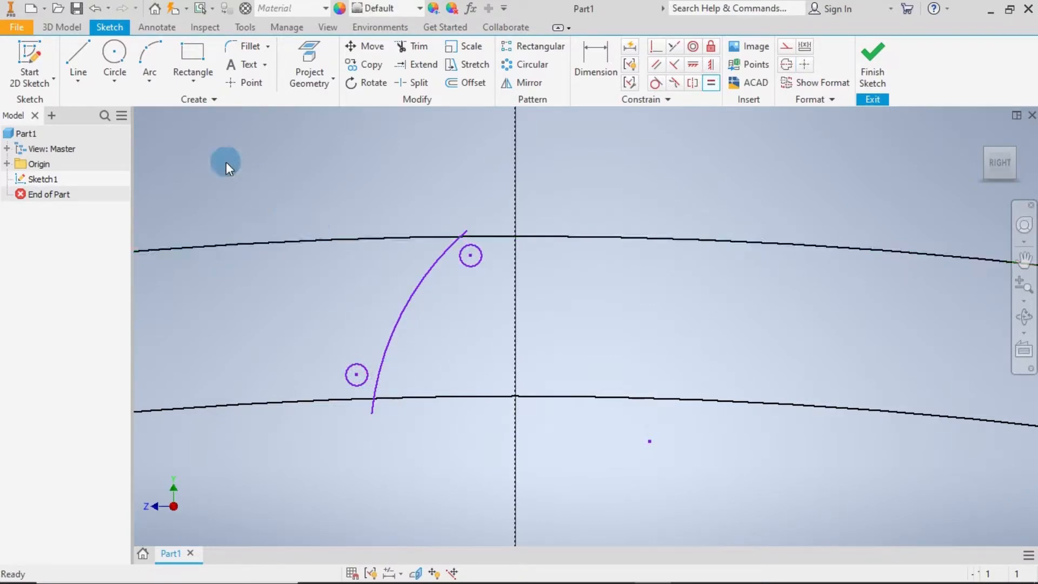
- Make the upper small circle tangent to the middle concentric circle and to the arc
{"action": "left_click", "coordinate": [656, 82]}
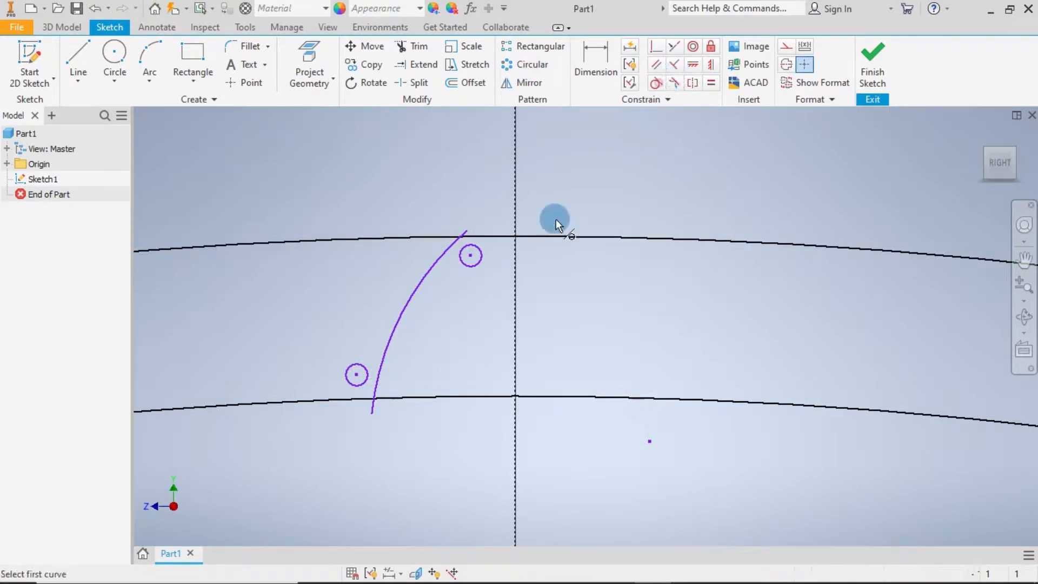
{"action": "left_click", "coordinate": [480, 265]}
{"action": "left_click", "coordinate": [490, 241]}
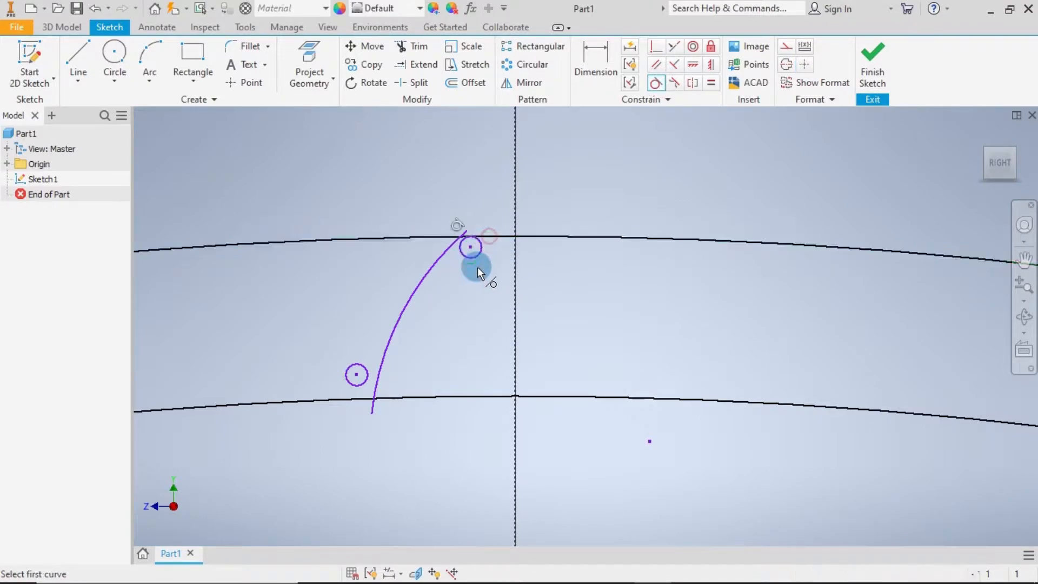
{"action": "left_click", "coordinate": [458, 254]}
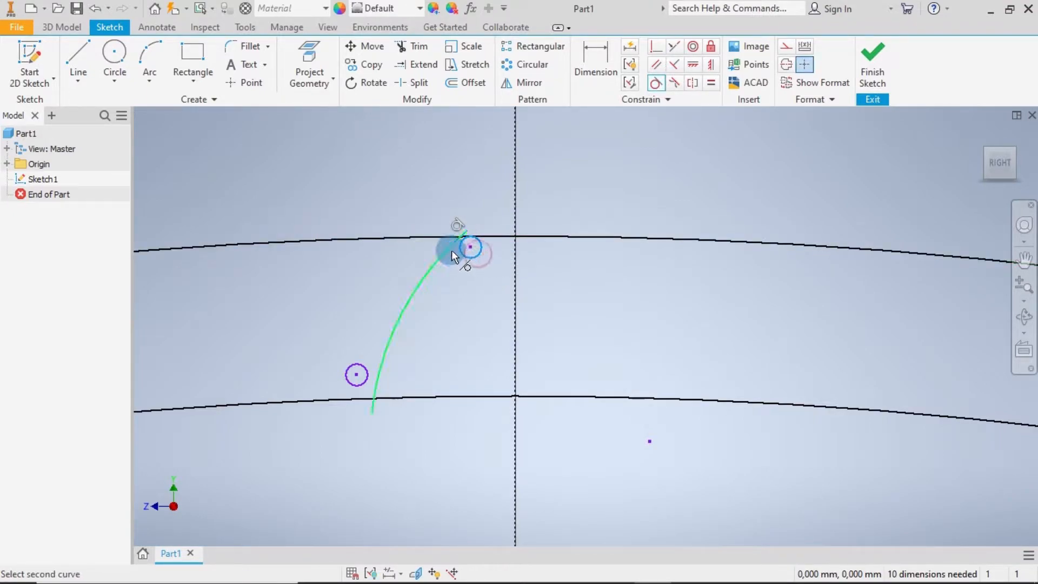
{"action": "left_click", "coordinate": [452, 250]}
- Make the lower small circle tangent to the arc and to the innermost concentric circle
{"action": "left_click", "coordinate": [372, 370]}
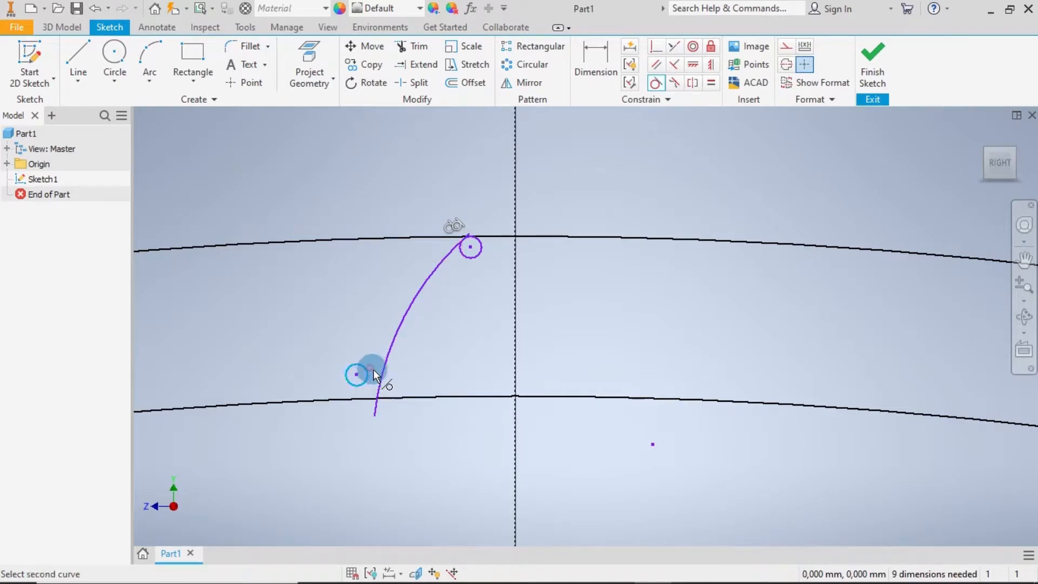
{"action": "left_click", "coordinate": [381, 377]}
{"action": "left_click", "coordinate": [358, 398]}
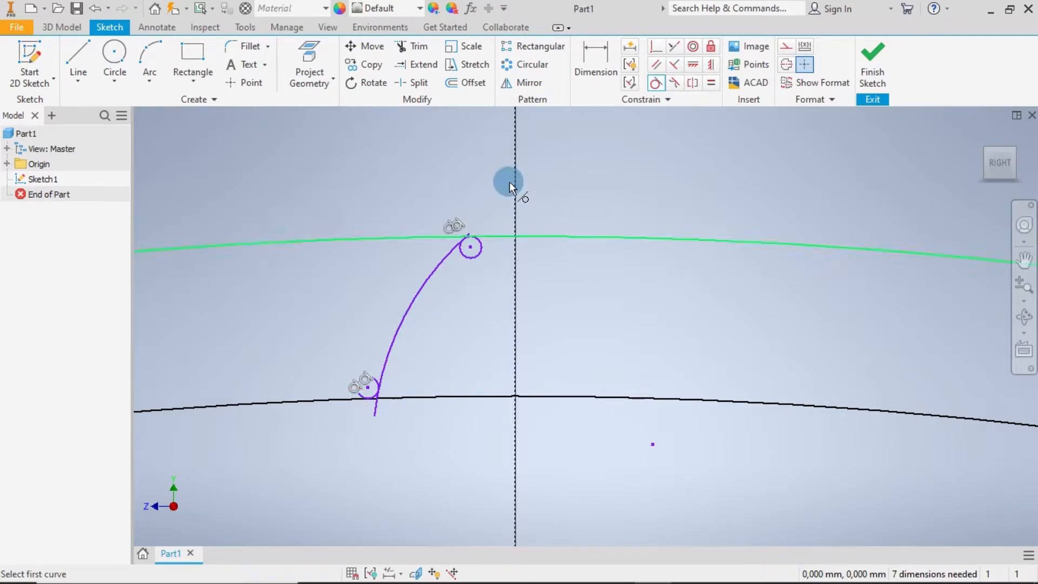
- Dimension the upper small circle's diameter as 0.2 mm
{"action": "left_click", "coordinate": [596, 58]}
{"action": "left_click", "coordinate": [478, 255]}
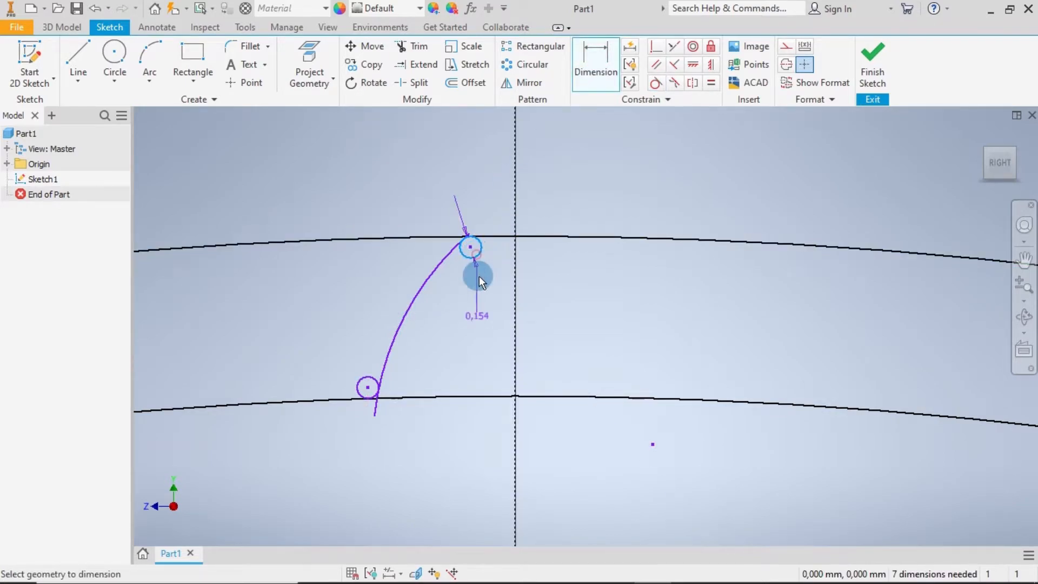
{"action": "left_click", "coordinate": [492, 191]}
{"action": "type", "text": "0"}
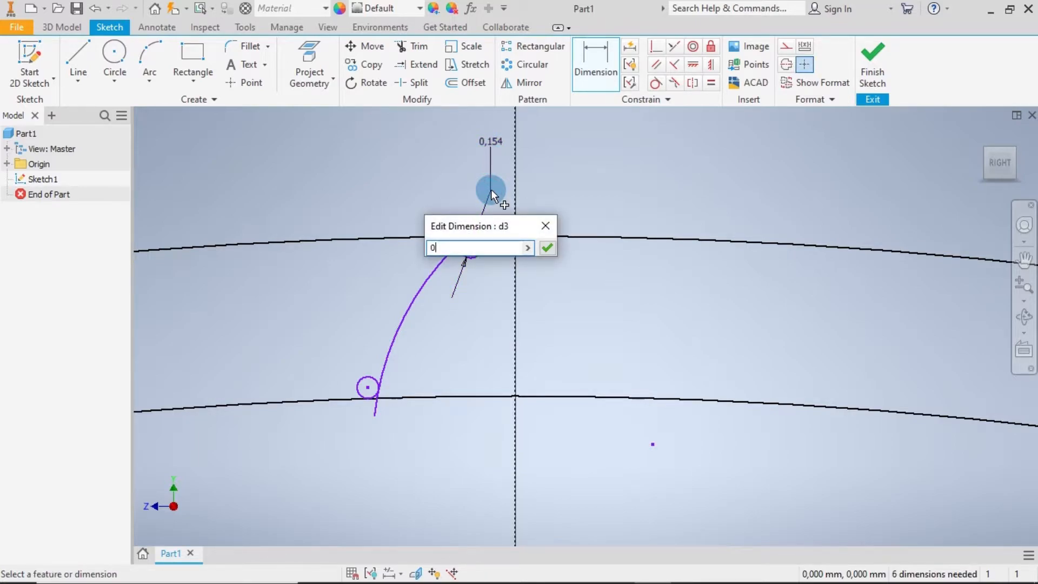
{"action": "type", "text": ".2"}
{"action": "key", "text": "Return"}
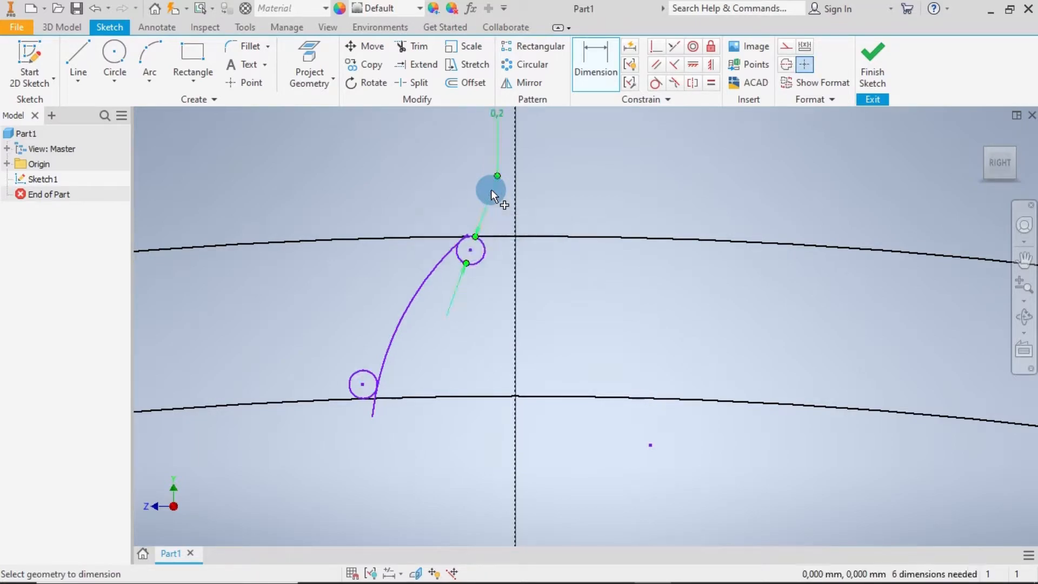
- Dimension the horizontal distance from the upper small circle's center to the vertical construction line as 0.13 mm
{"action": "scroll", "coordinate": [510, 298], "scroll_direction": "down", "scroll_amount": 2}
{"action": "scroll", "coordinate": [492, 268], "scroll_direction": "up", "scroll_amount": 4}
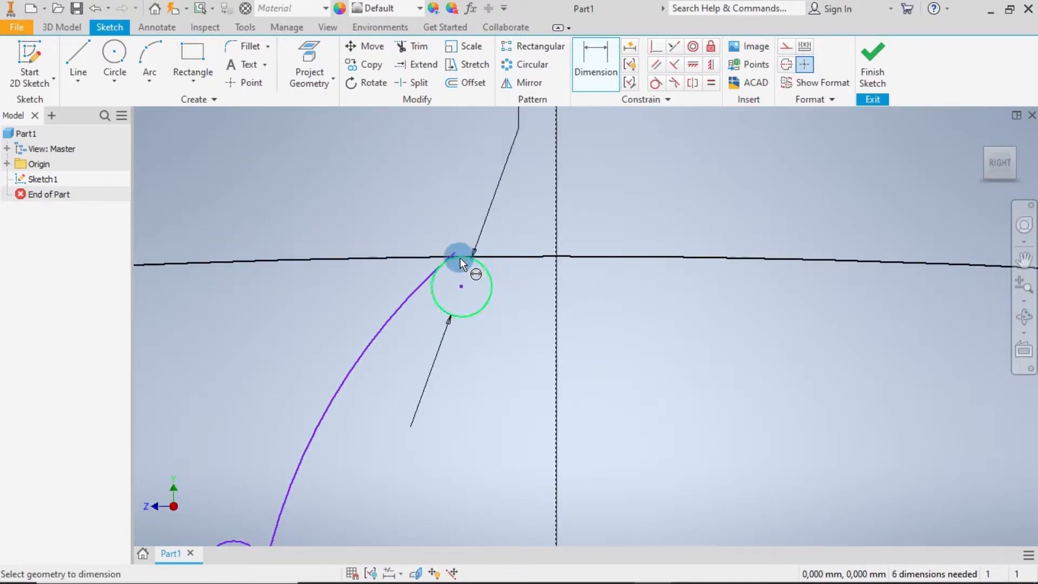
{"action": "scroll", "coordinate": [457, 261], "scroll_direction": "up", "scroll_amount": 1}
{"action": "scroll", "coordinate": [517, 293], "scroll_direction": "down", "scroll_amount": 4}
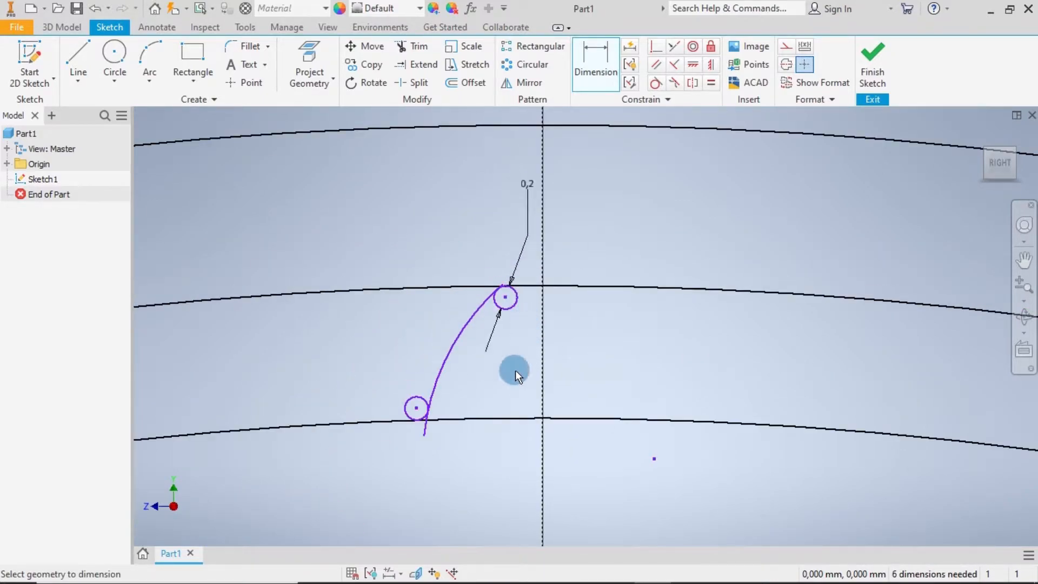
{"action": "scroll", "coordinate": [516, 371], "scroll_direction": "down", "scroll_amount": 2}
{"action": "middle_click_drag", "start_coordinate": [516, 372], "coordinate": [478, 292]}
{"action": "scroll", "coordinate": [477, 292], "scroll_direction": "up", "scroll_amount": 3}
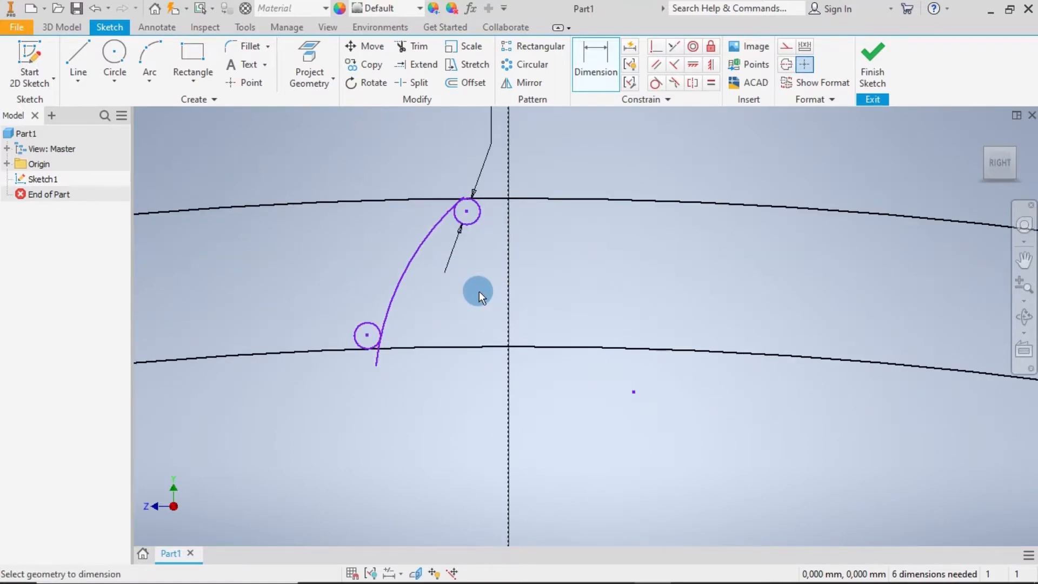
{"action": "left_click", "coordinate": [511, 232]}
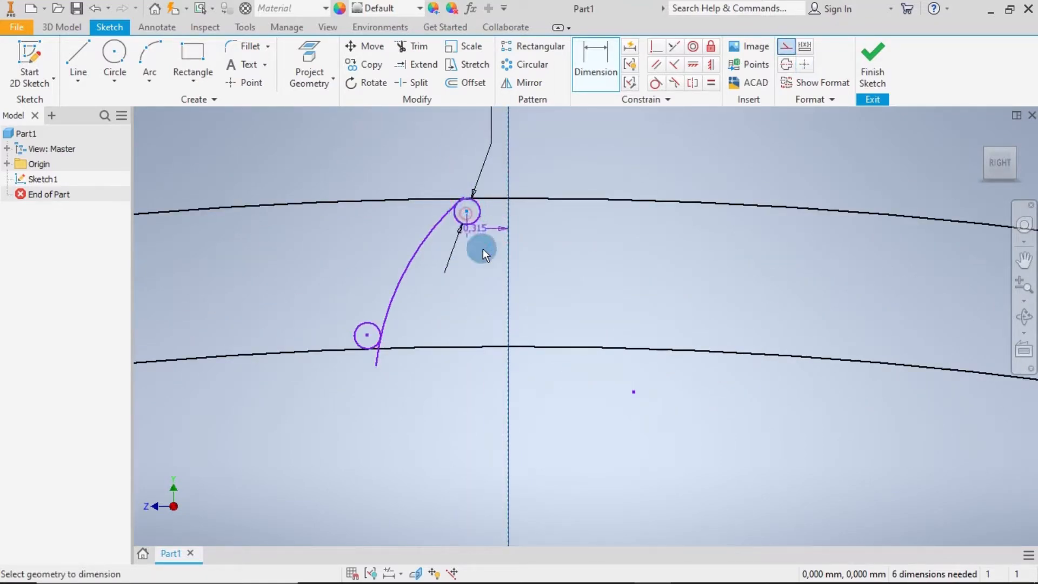
{"action": "scroll", "coordinate": [481, 407], "scroll_direction": "down", "scroll_amount": 3}
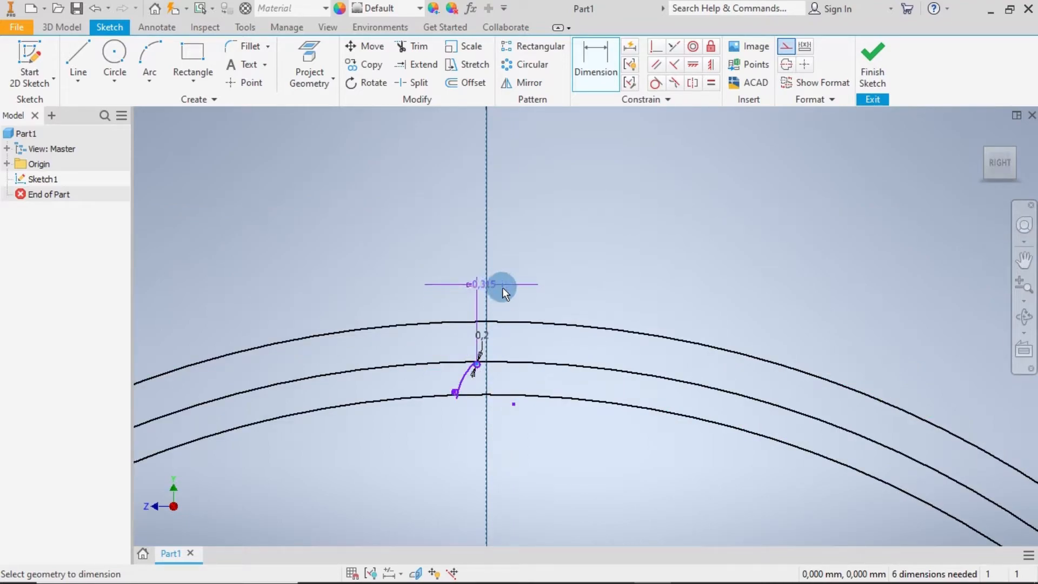
{"action": "left_click", "coordinate": [507, 287]}
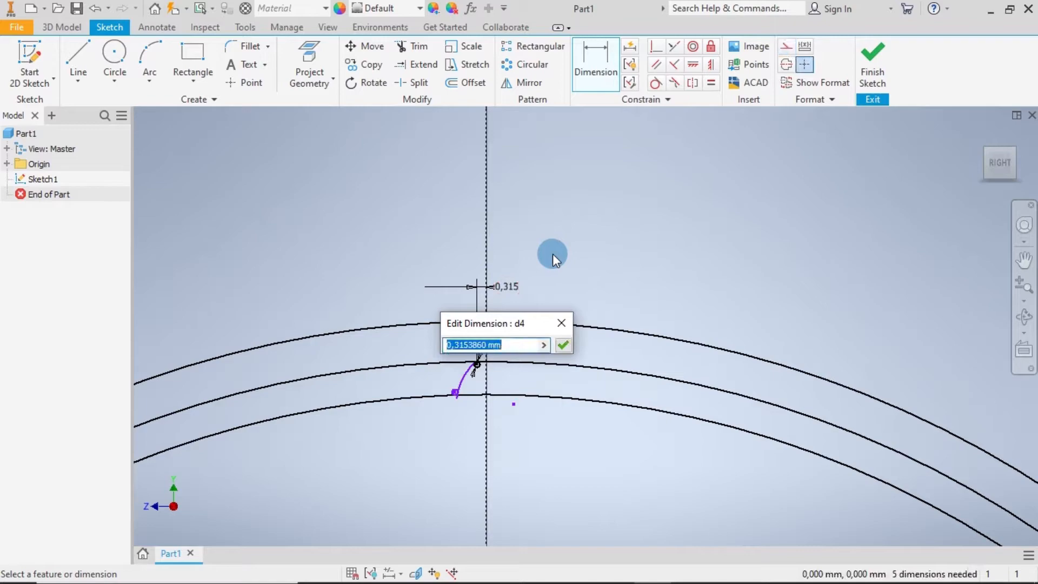
{"action": "type", "text": "0.13"}
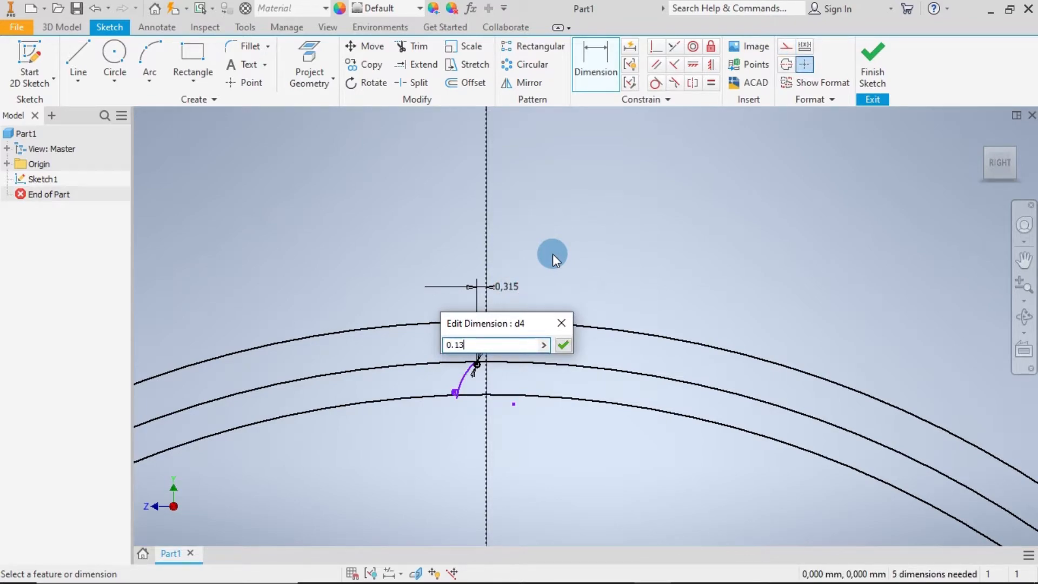
{"action": "key", "text": "Return"}
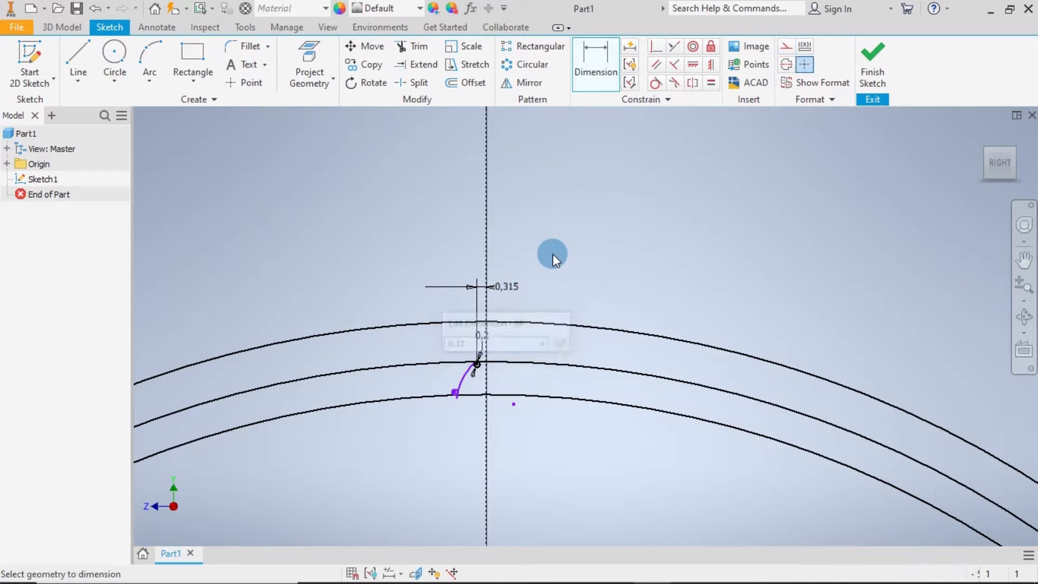
- Dimension the horizontal distance from the lower small circle's center to the vertical construction line as 0.66 mm
{"action": "scroll", "coordinate": [520, 356], "scroll_direction": "up", "scroll_amount": 4}
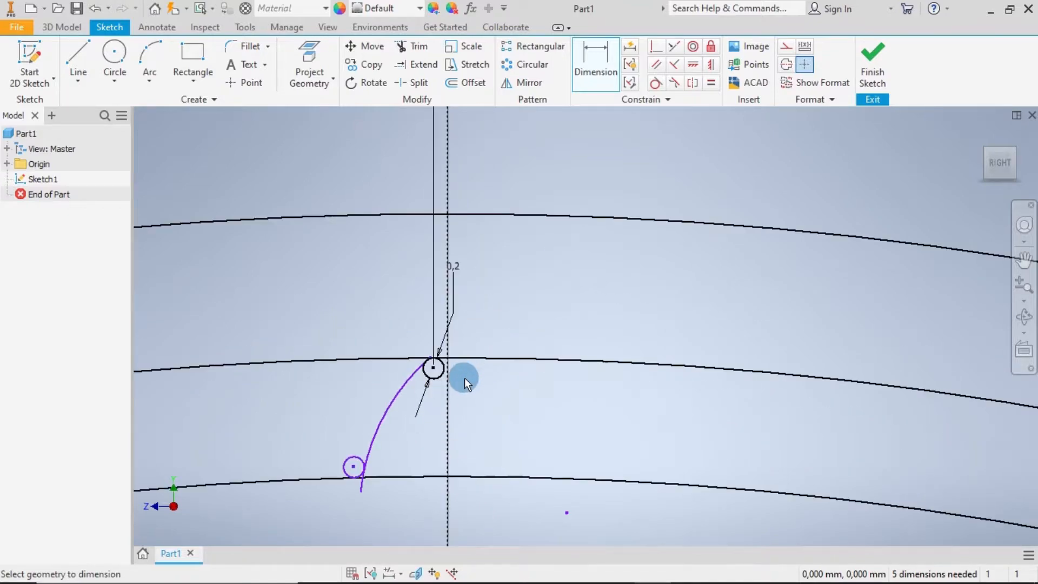
{"action": "left_click", "coordinate": [447, 404]}
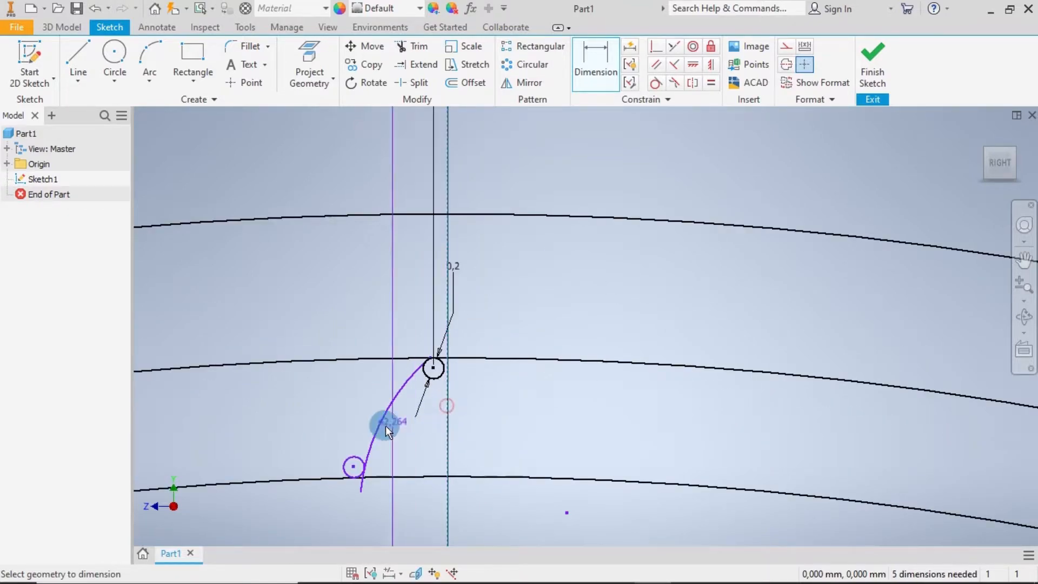
{"action": "left_click", "coordinate": [351, 469]}
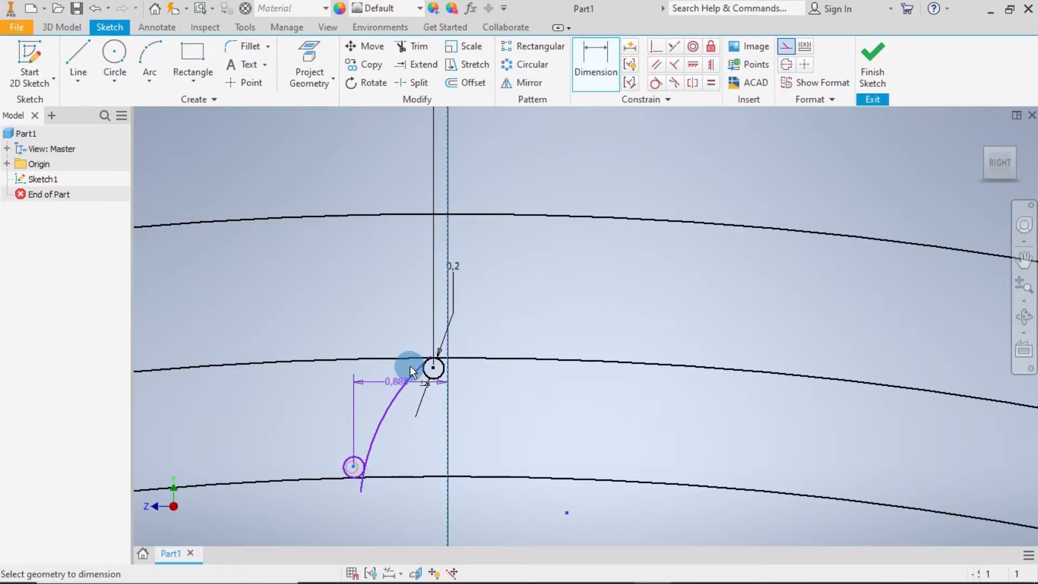
{"action": "scroll", "coordinate": [474, 313], "scroll_direction": "down", "scroll_amount": 4}
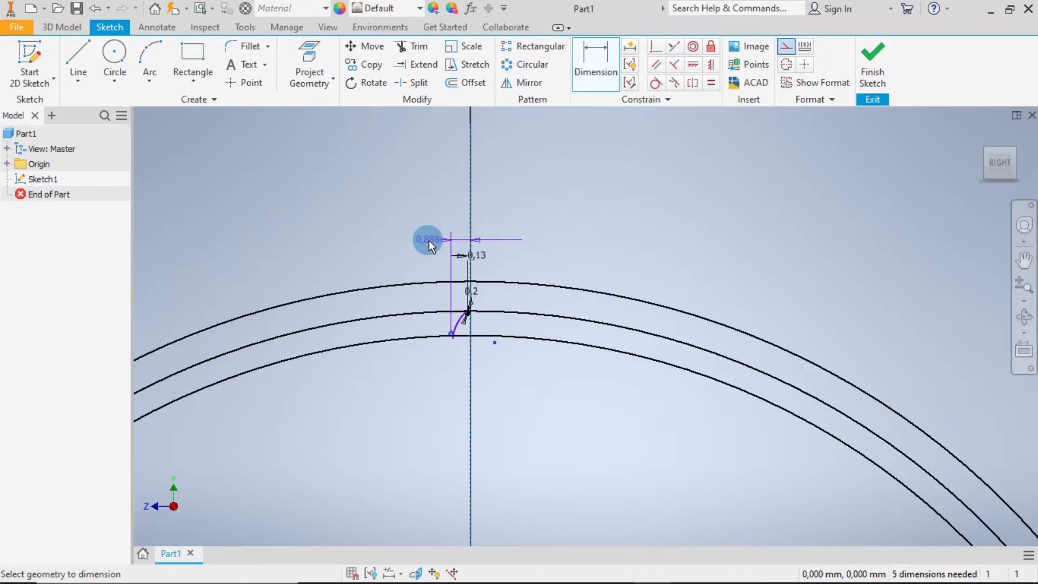
{"action": "left_click", "coordinate": [489, 236]}
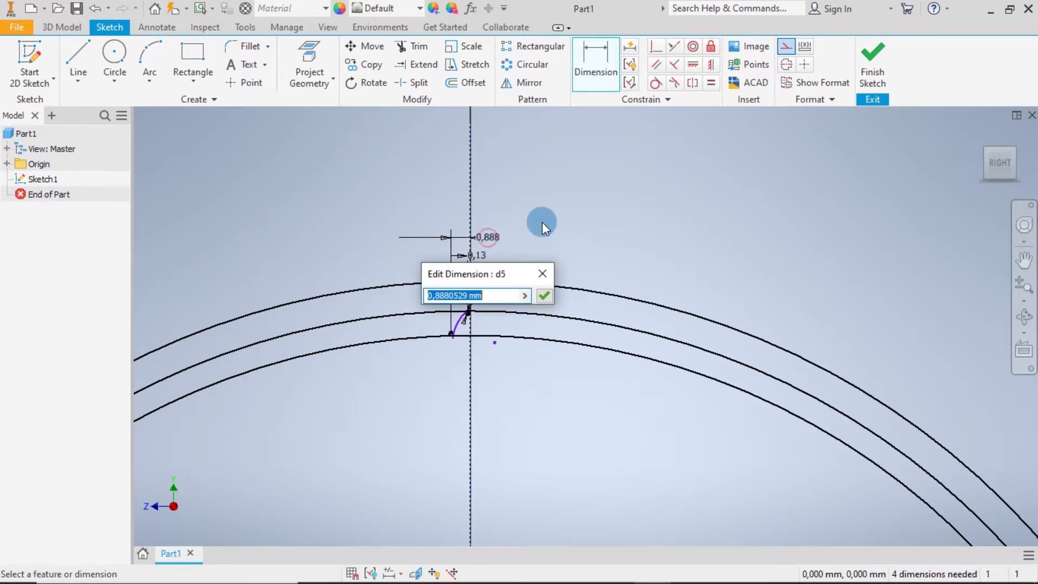
{"action": "type", "text": "0.66"}
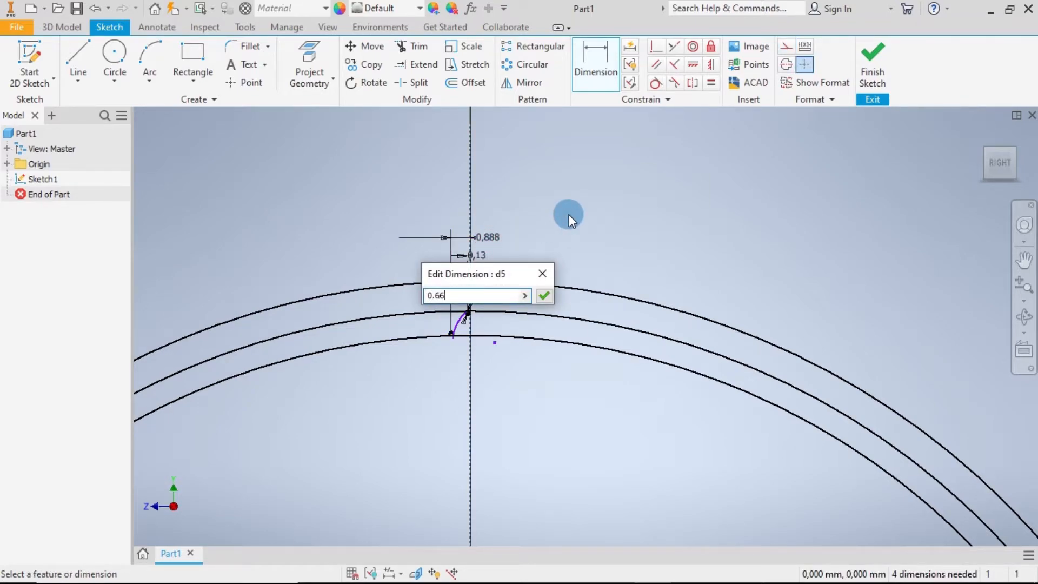
{"action": "key", "text": "Return"}
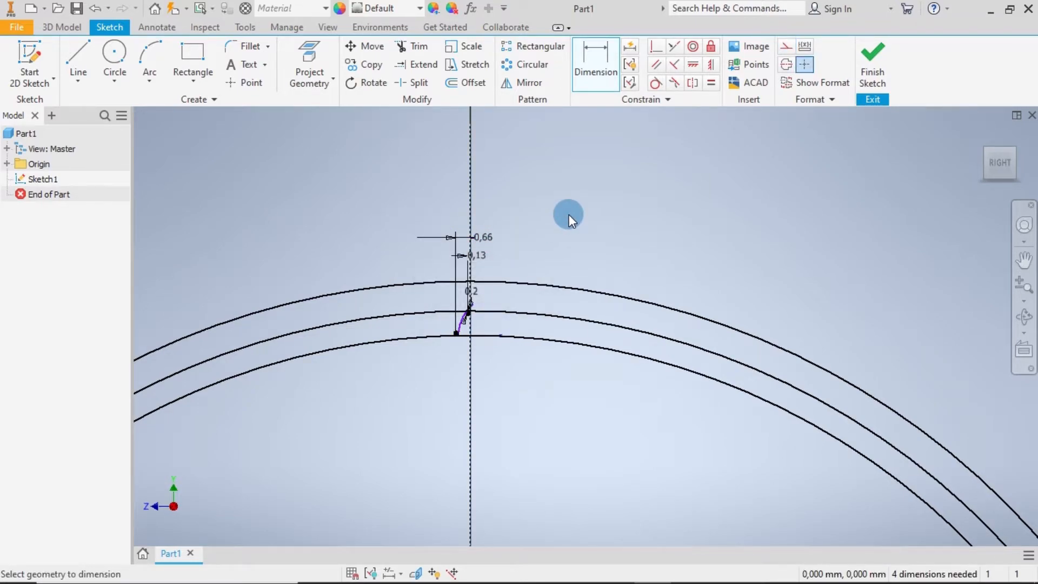
- Trim the arc's upper end back to its tangent point on the upper small circle
{"action": "scroll", "coordinate": [481, 342], "scroll_direction": "up", "scroll_amount": 2}
{"action": "scroll", "coordinate": [481, 341], "scroll_direction": "up", "scroll_amount": 2}
{"action": "scroll", "coordinate": [392, 262], "scroll_direction": "up", "scroll_amount": 2}
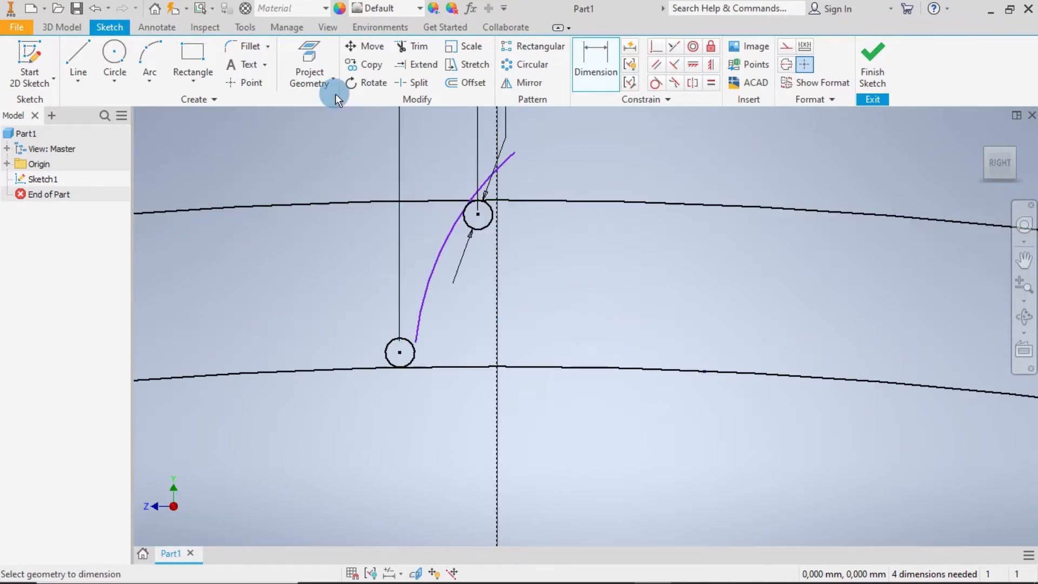
{"action": "left_click", "coordinate": [414, 44]}
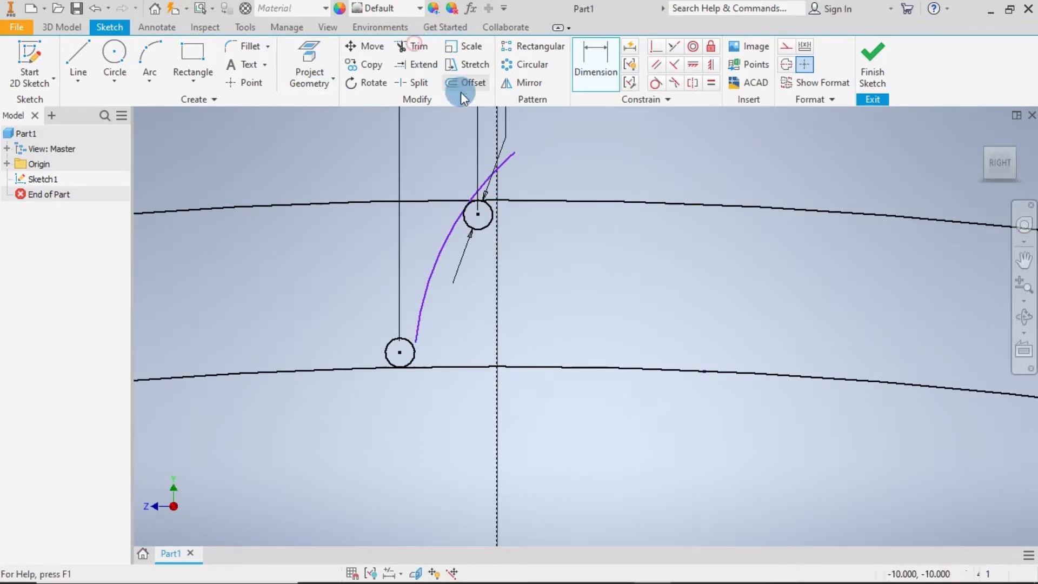
{"action": "left_click", "coordinate": [508, 159]}
{"action": "scroll", "coordinate": [477, 197], "scroll_direction": "up", "scroll_amount": 3}
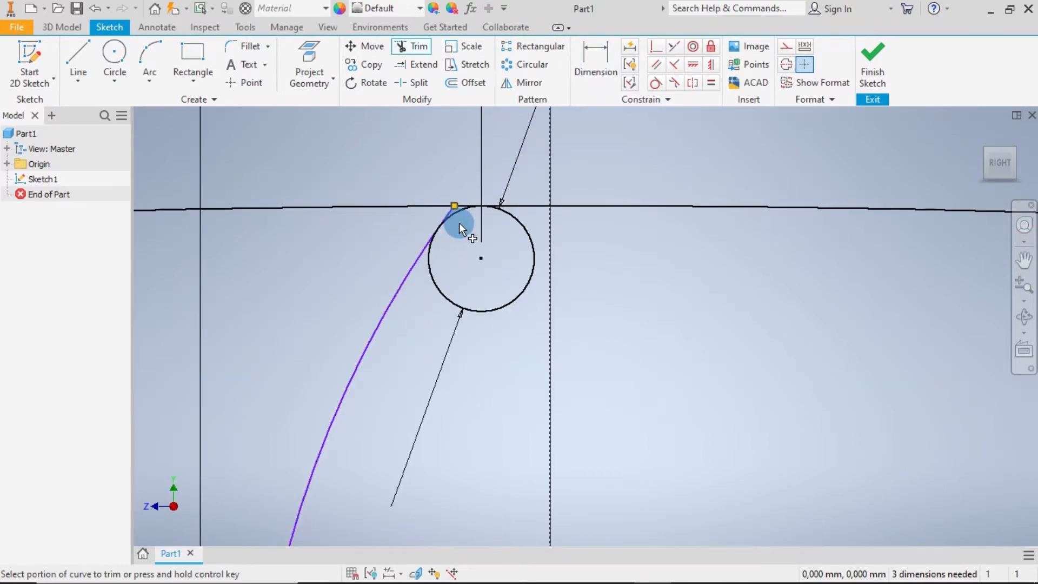
{"action": "scroll", "coordinate": [462, 211], "scroll_direction": "up", "scroll_amount": 4}
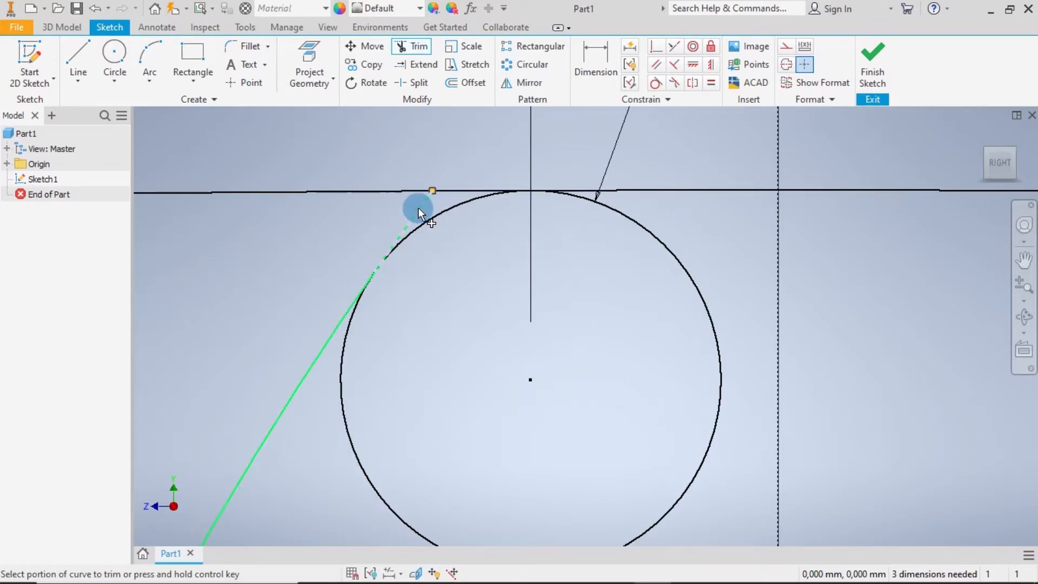
{"action": "left_click", "coordinate": [418, 207]}
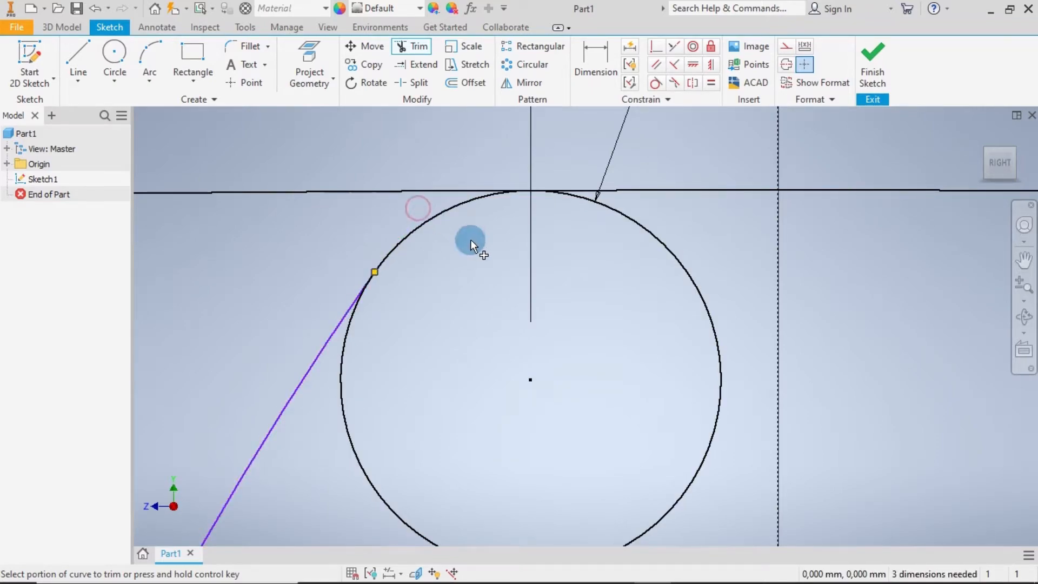
{"action": "scroll", "coordinate": [524, 248], "scroll_direction": "down", "scroll_amount": 6}
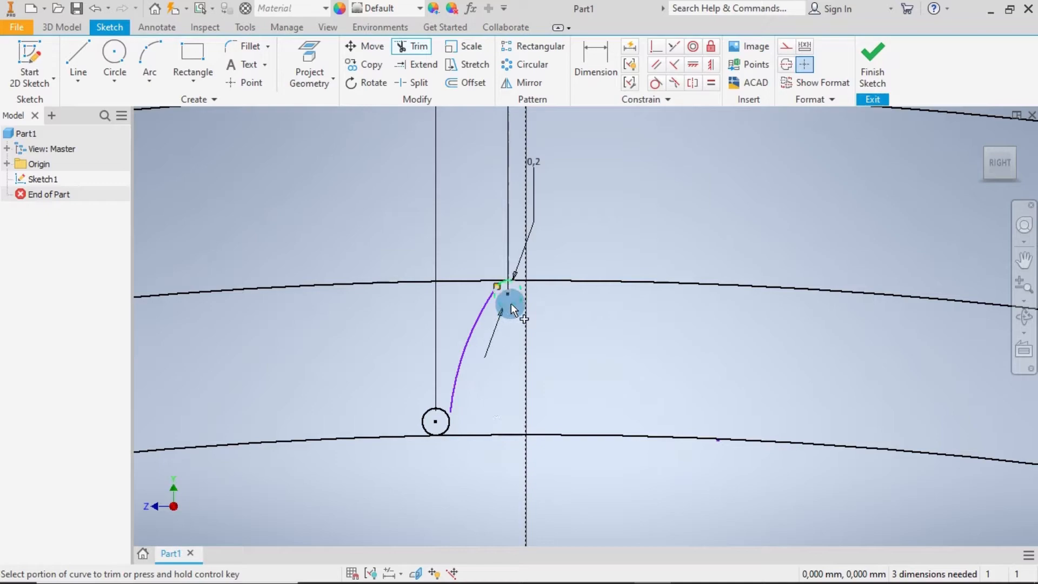
- Trim the upper small circle to its tip rounding and extend the flank arc's lower end to the lower small circle
{"action": "left_click", "coordinate": [517, 306]}
{"action": "left_click", "coordinate": [413, 69]}
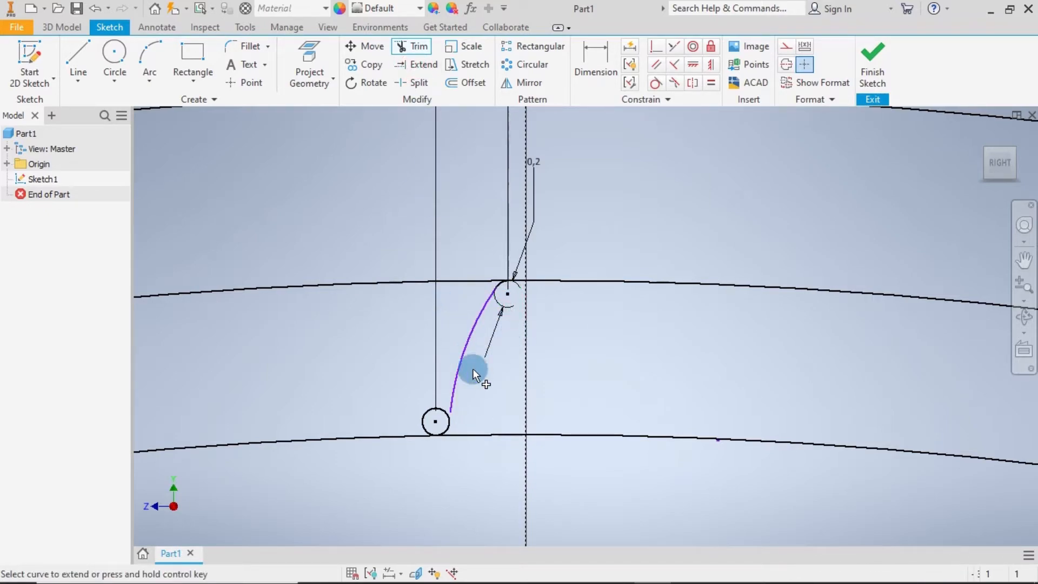
{"action": "scroll", "coordinate": [466, 437], "scroll_direction": "down", "scroll_amount": 3}
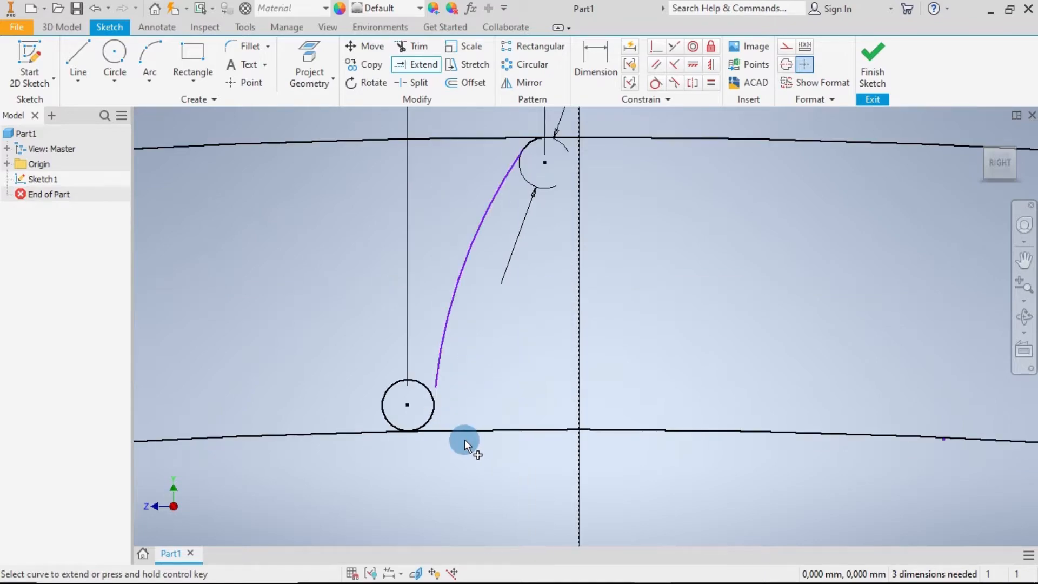
{"action": "left_click", "coordinate": [439, 373]}
- Trim the lower small circle to its root rounding and the 67.26 mm circle to the short tip segment ending at the vertical construction line
{"action": "left_click", "coordinate": [418, 57]}
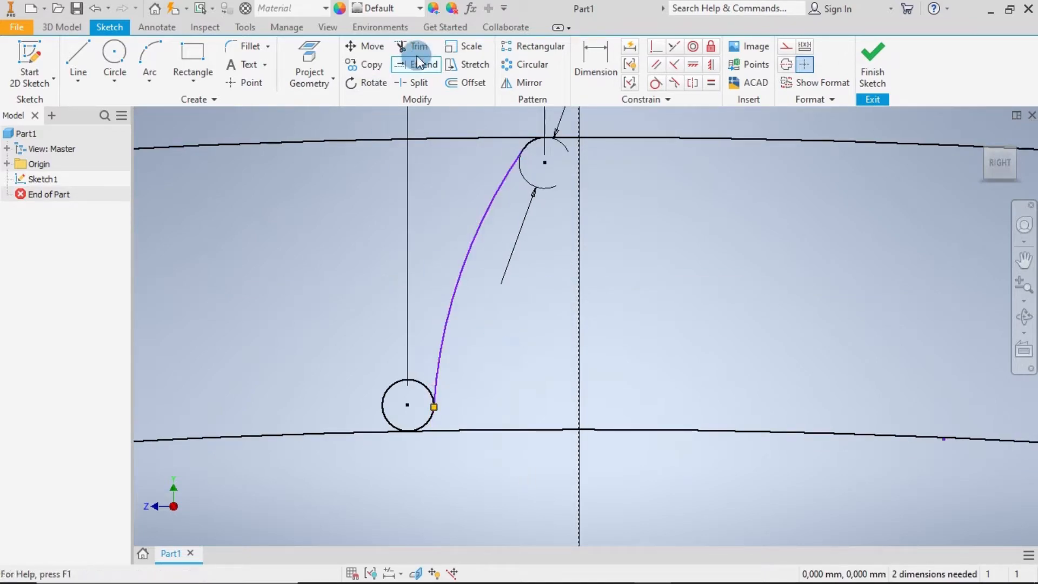
{"action": "left_click", "coordinate": [420, 45]}
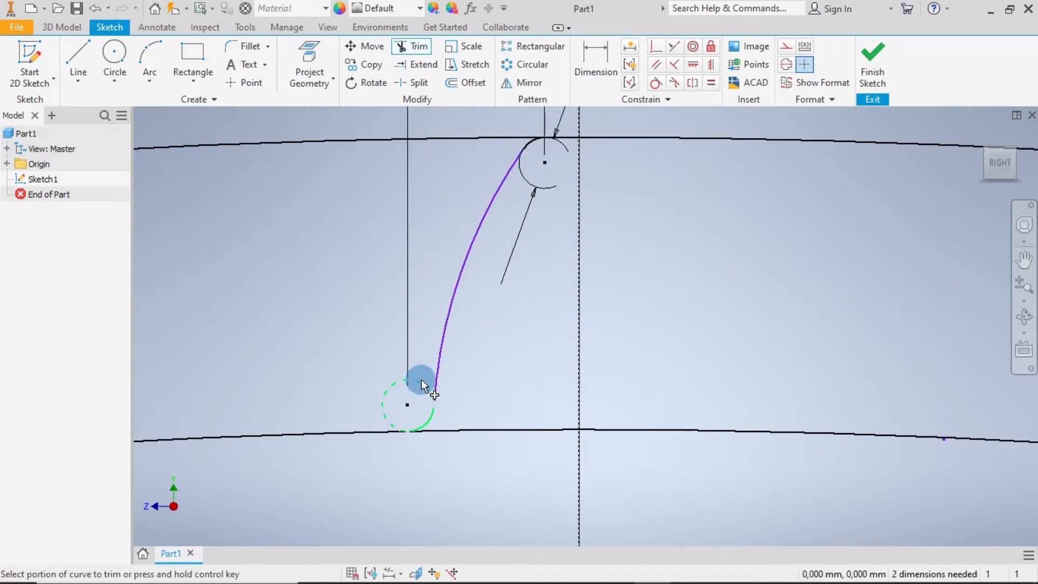
{"action": "left_click", "coordinate": [421, 379]}
{"action": "left_click", "coordinate": [420, 379]}
{"action": "scroll", "coordinate": [527, 345], "scroll_direction": "down", "scroll_amount": 3}
{"action": "scroll", "coordinate": [579, 232], "scroll_direction": "up", "scroll_amount": 5}
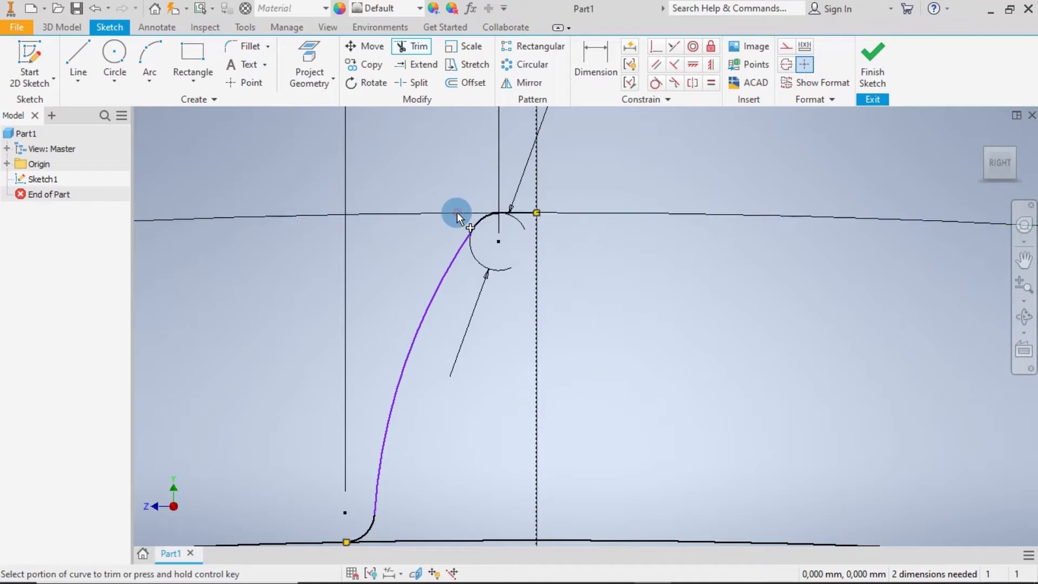
- Dimension the tooth flank arc's radius as 7.34 mm
{"action": "scroll", "coordinate": [456, 212], "scroll_direction": "down", "scroll_amount": 3}
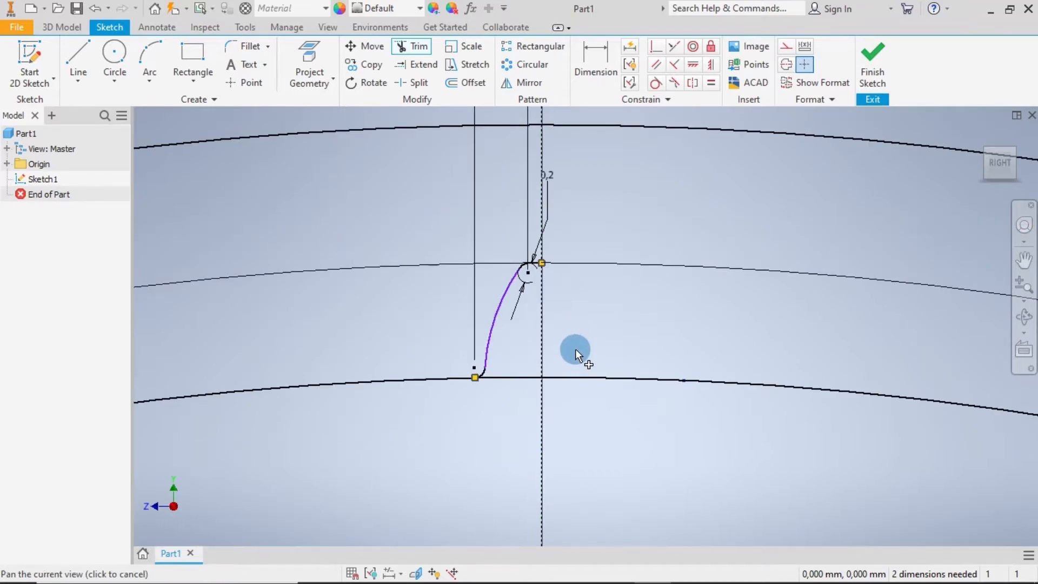
{"action": "middle_click_drag", "start_coordinate": [576, 349], "coordinate": [474, 301]}
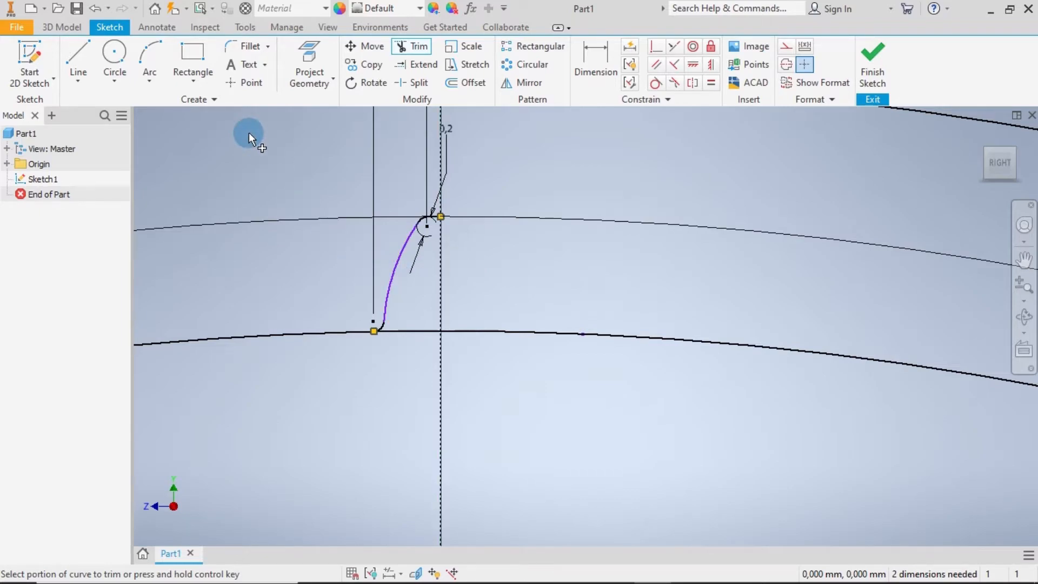
{"action": "left_click", "coordinate": [597, 57]}
{"action": "left_click", "coordinate": [397, 258]}
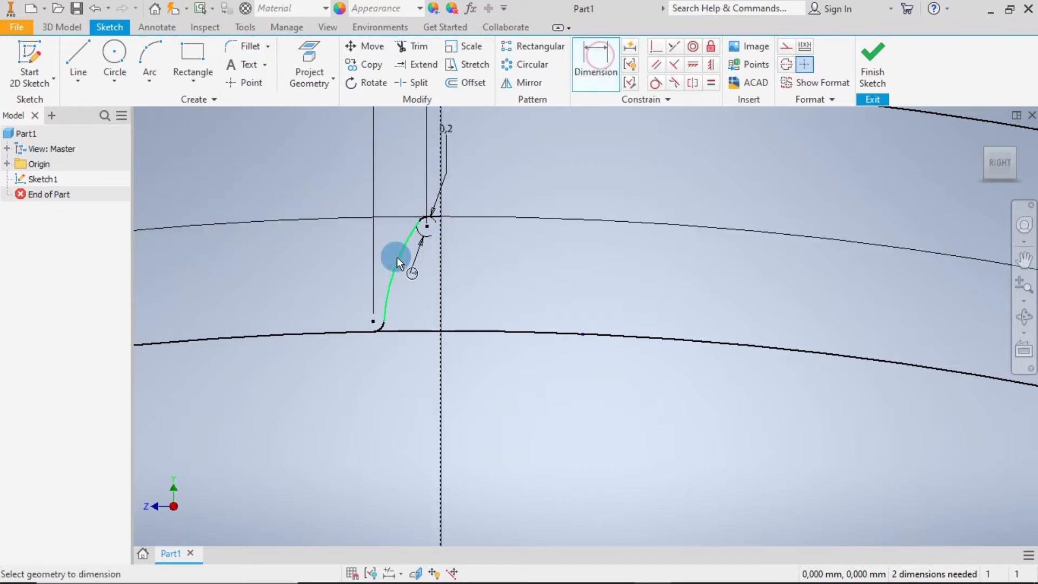
{"action": "left_click", "coordinate": [396, 264]}
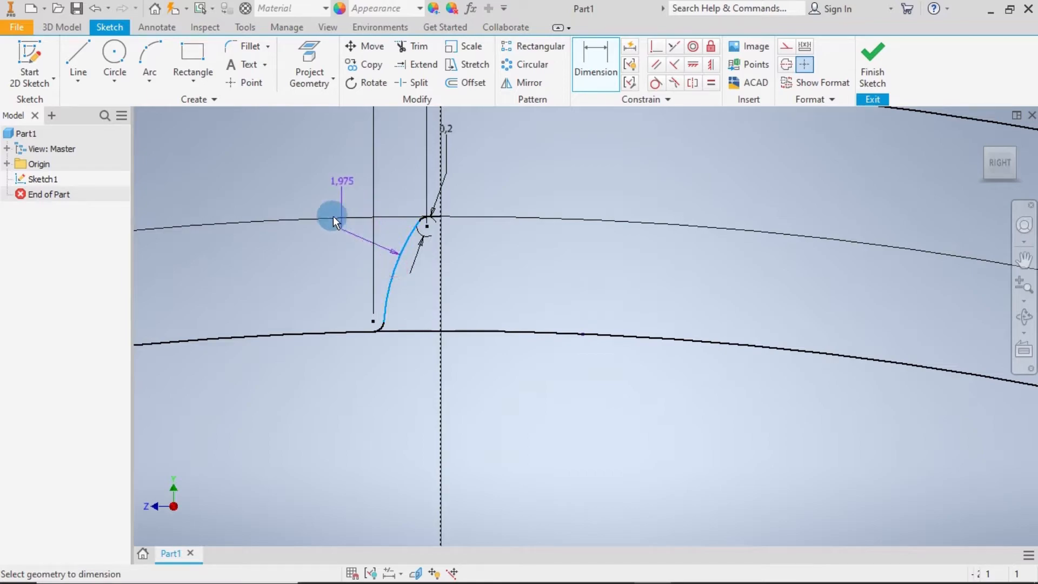
{"action": "scroll", "coordinate": [319, 187], "scroll_direction": "down", "scroll_amount": 3}
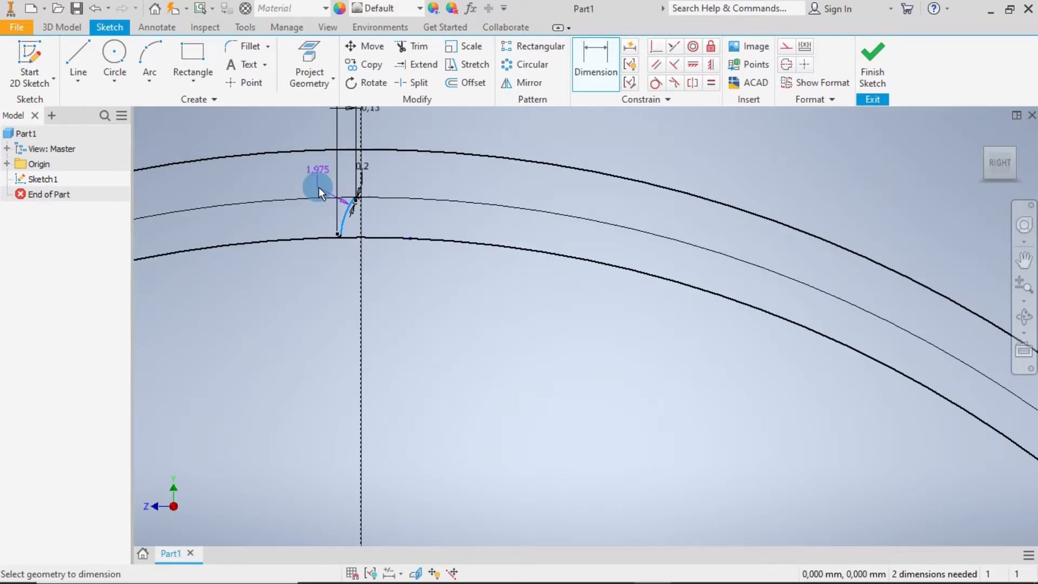
{"action": "middle_click_drag", "start_coordinate": [319, 187], "coordinate": [364, 274]}
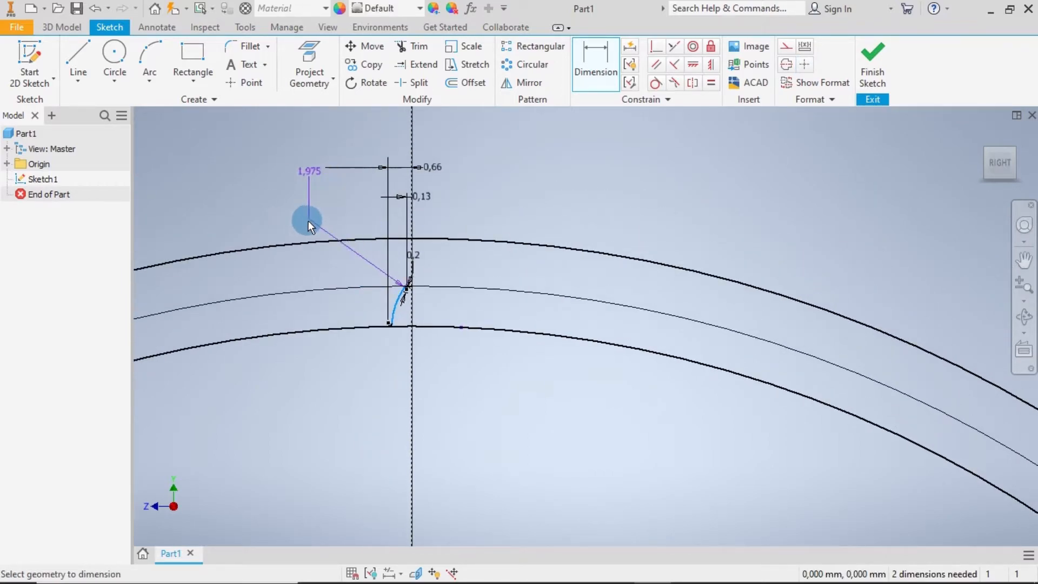
{"action": "left_click", "coordinate": [283, 223]}
{"action": "type", "text": "7"}
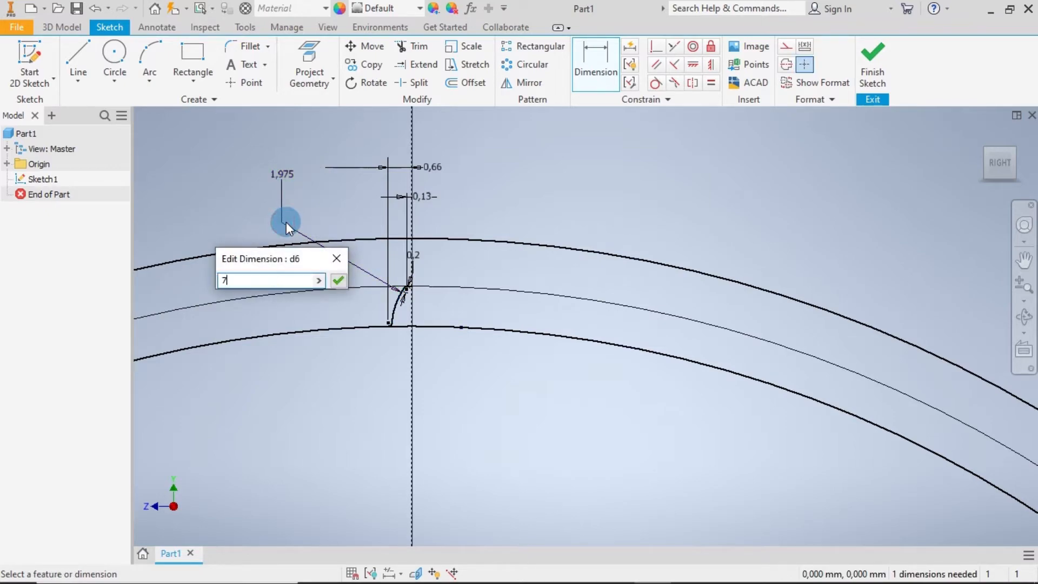
{"action": "type", "text": ".34"}
{"action": "key", "text": "Return"}
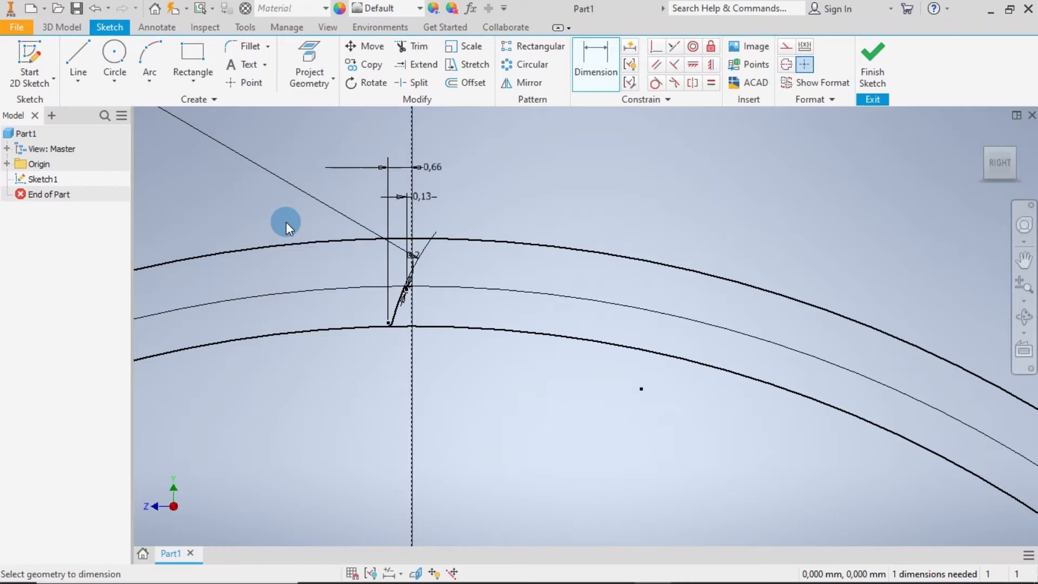
- Mirror the half-tooth profile about the vertical construction line to complete the tooth
{"action": "scroll", "coordinate": [403, 303], "scroll_direction": "up", "scroll_amount": 4}
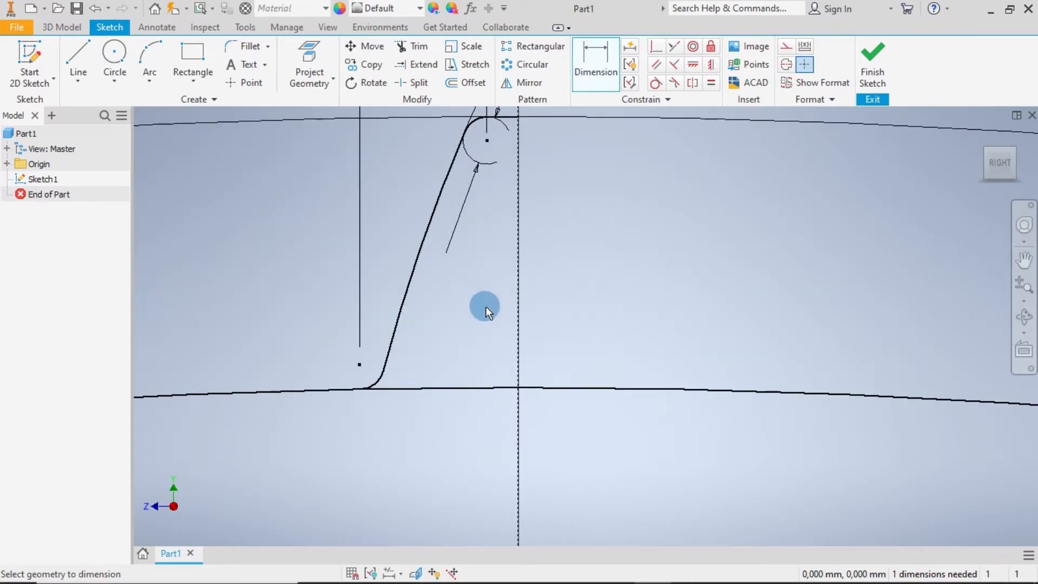
{"action": "scroll", "coordinate": [481, 303], "scroll_direction": "down", "scroll_amount": 4}
{"action": "scroll", "coordinate": [473, 288], "scroll_direction": "down", "scroll_amount": 3}
{"action": "middle_click_drag", "start_coordinate": [484, 281], "coordinate": [466, 308]}
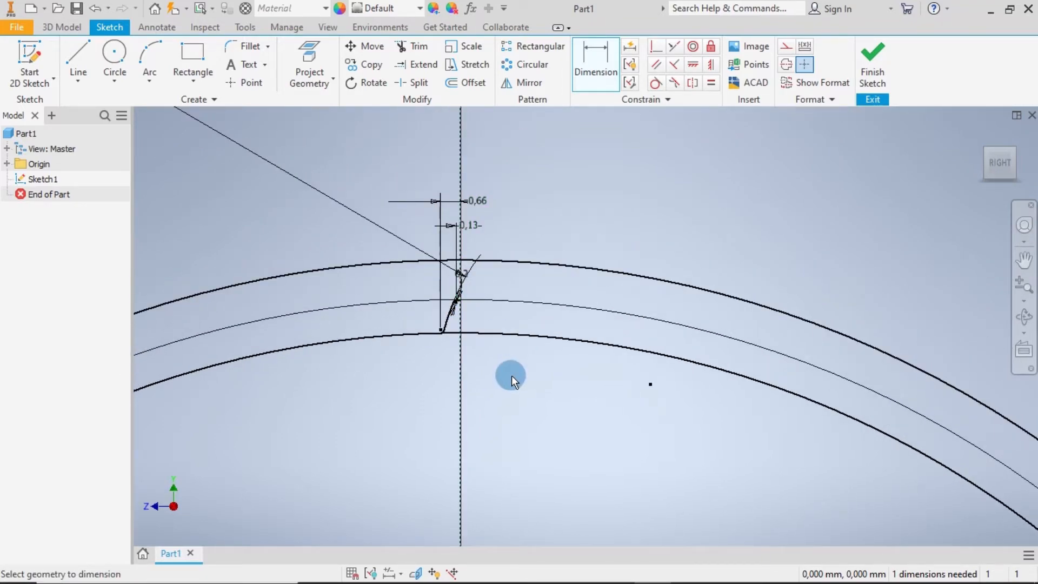
{"action": "left_click_drag", "start_coordinate": [394, 160], "coordinate": [517, 310]}
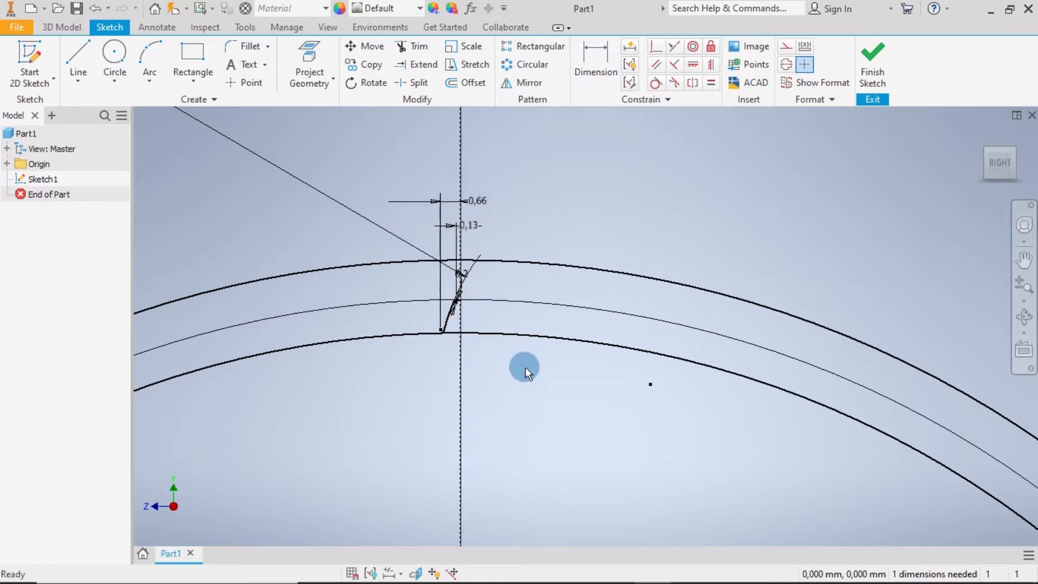
{"action": "left_click", "coordinate": [522, 82]}
{"action": "left_click", "coordinate": [227, 148]}
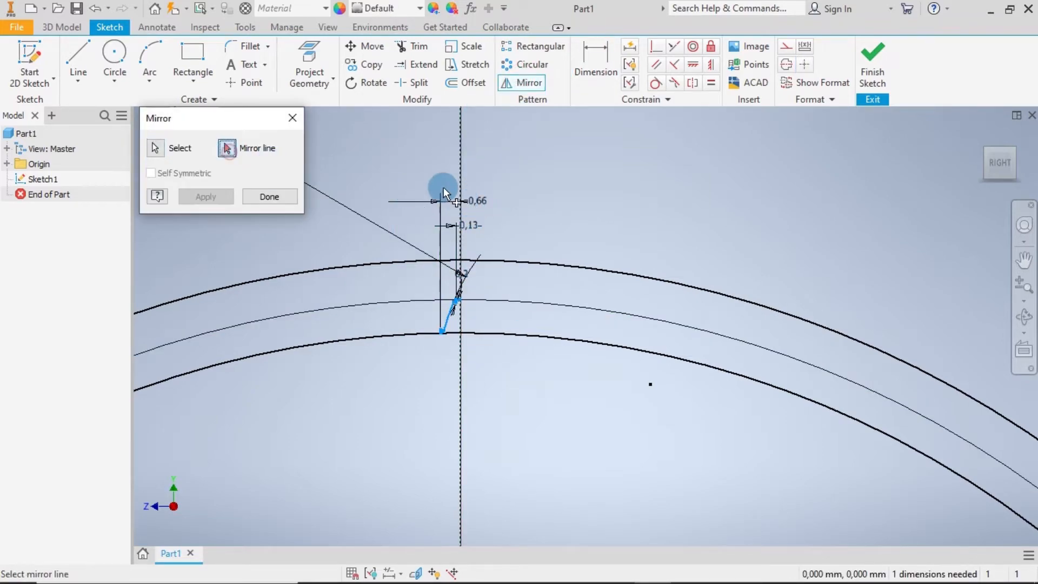
{"action": "left_click", "coordinate": [459, 164]}
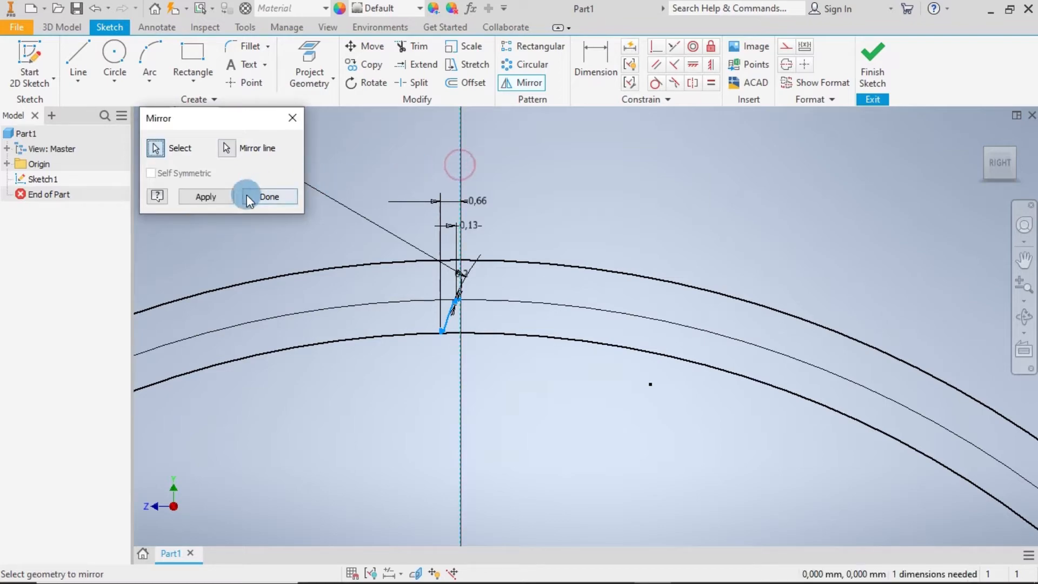
{"action": "left_click", "coordinate": [226, 199]}
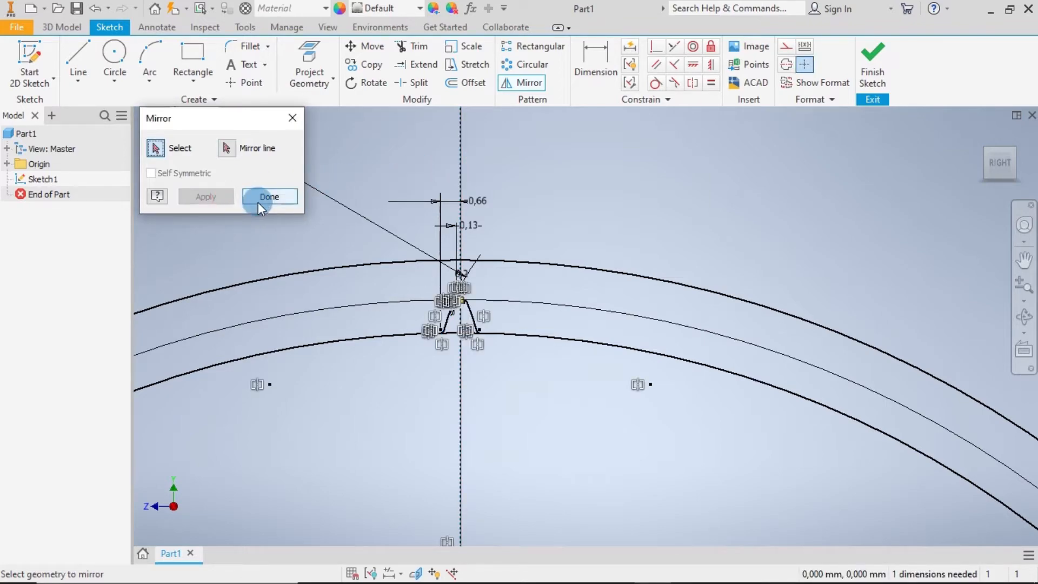
{"action": "left_click", "coordinate": [259, 199]}
- Create a circular pattern of the complete tooth profile around the circles' common center with 132 instances over 360 degrees
{"action": "scroll", "coordinate": [478, 325], "scroll_direction": "down", "scroll_amount": 3}
{"action": "scroll", "coordinate": [413, 212], "scroll_direction": "down", "scroll_amount": 3}
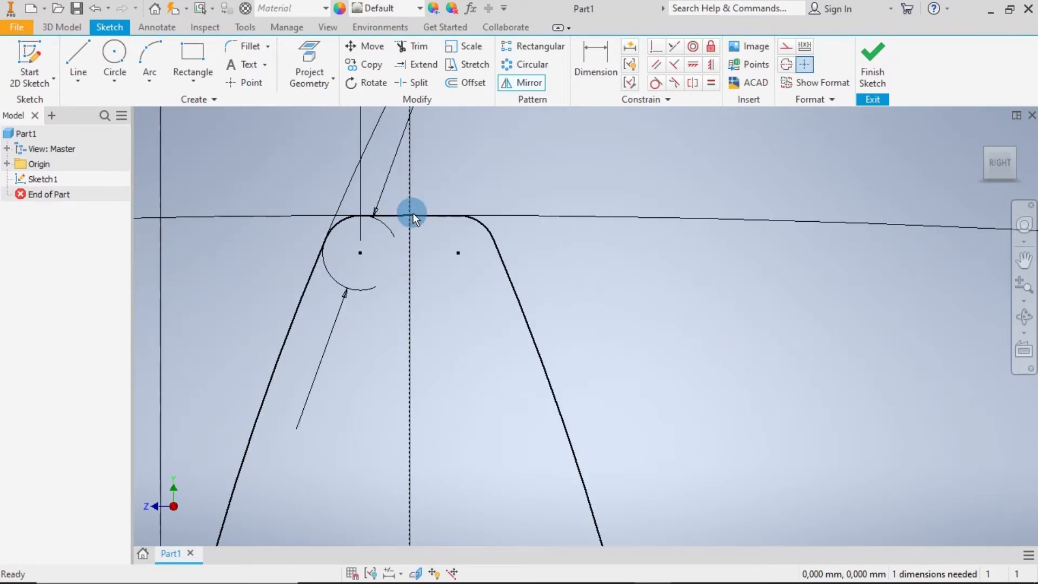
{"action": "scroll", "coordinate": [436, 278], "scroll_direction": "up", "scroll_amount": 4}
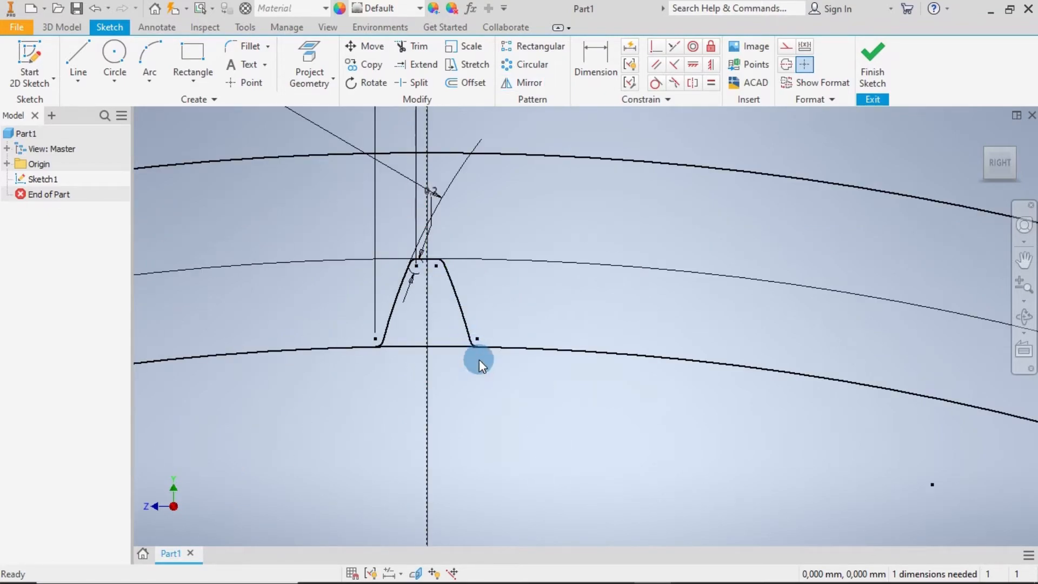
{"action": "scroll", "coordinate": [479, 361], "scroll_direction": "up", "scroll_amount": 3}
{"action": "mouse_move", "coordinate": [478, 371]}
{"action": "middle_mouse_down"}
{"action": "mouse_move", "coordinate": [539, 301]}
{"action": "mouse_move", "coordinate": [582, 410]}
{"action": "middle_mouse_up"}
{"action": "scroll", "coordinate": [539, 302], "scroll_direction": "down", "scroll_amount": 5}
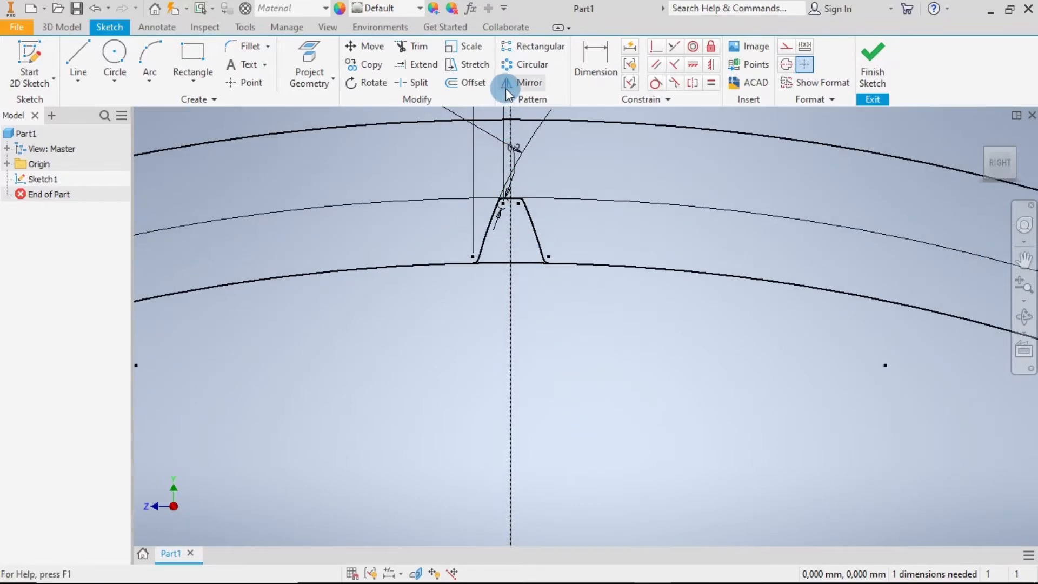
{"action": "left_click", "coordinate": [510, 66]}
{"action": "scroll", "coordinate": [552, 184], "scroll_direction": "up", "scroll_amount": 3}
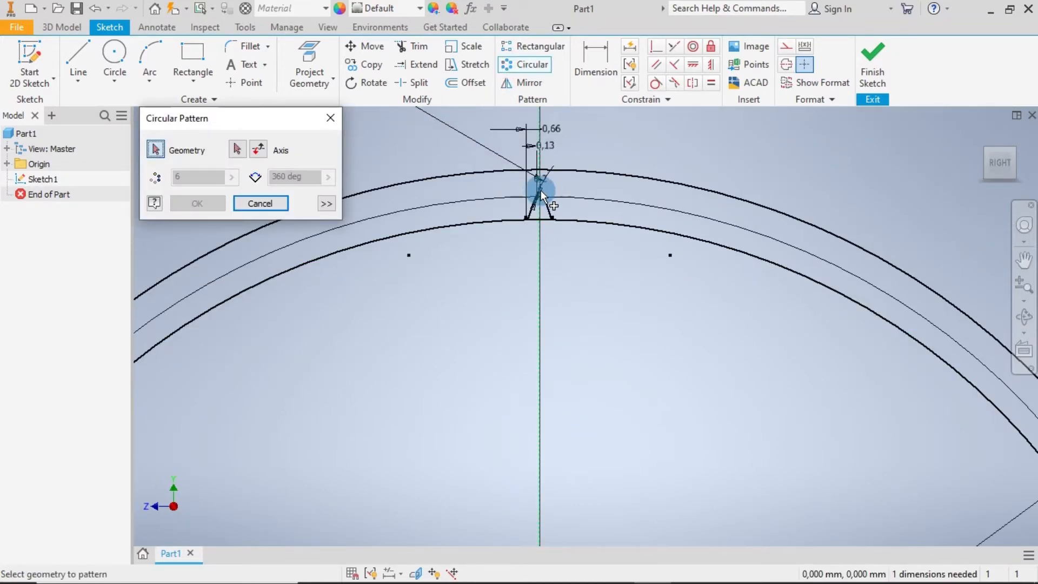
{"action": "left_click_drag", "start_coordinate": [509, 184], "coordinate": [569, 224]}
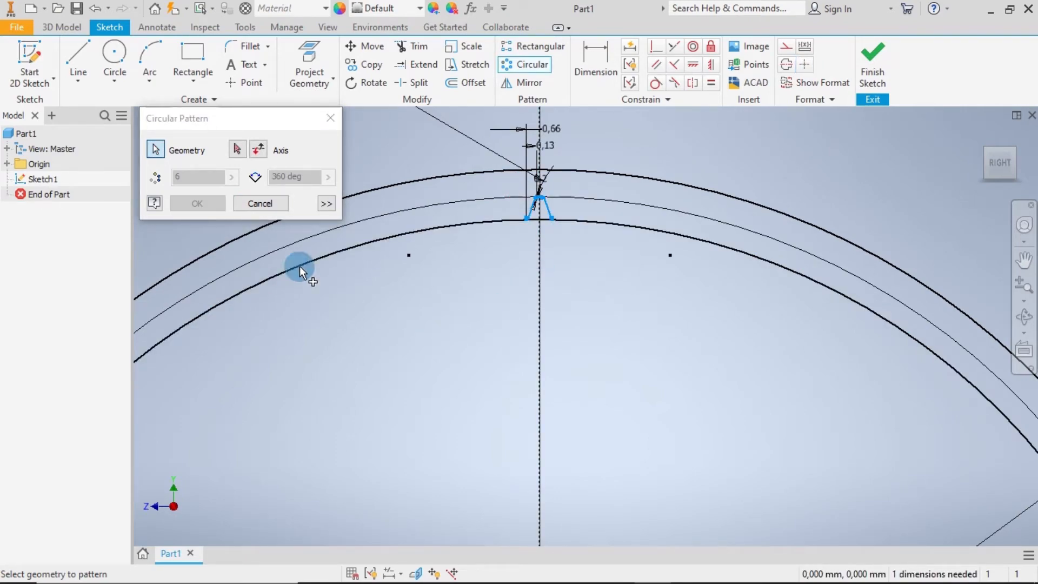
{"action": "left_click", "coordinate": [238, 149]}
{"action": "scroll", "coordinate": [459, 326], "scroll_direction": "down", "scroll_amount": 5}
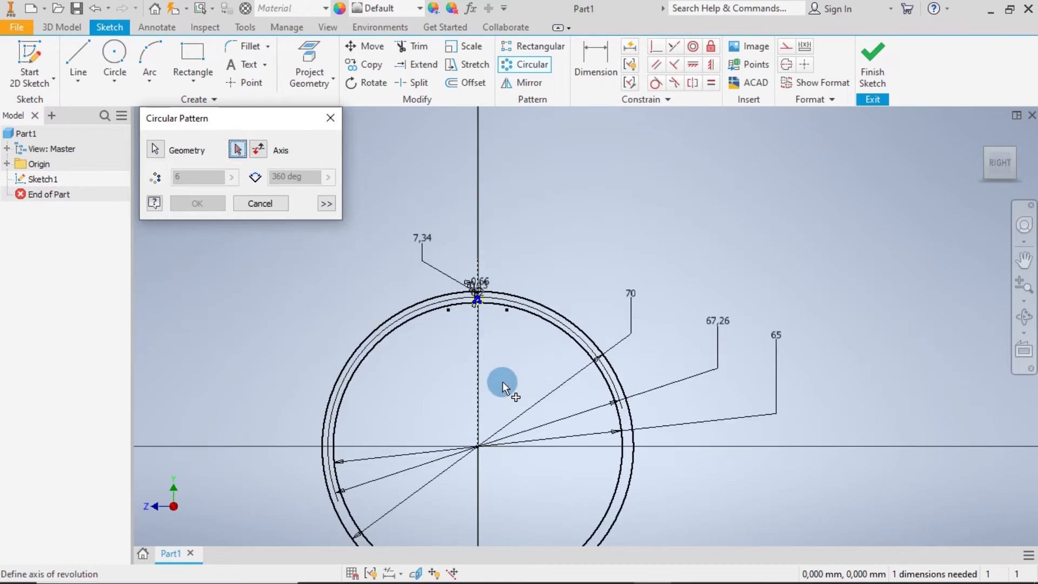
{"action": "left_click", "coordinate": [479, 446]}
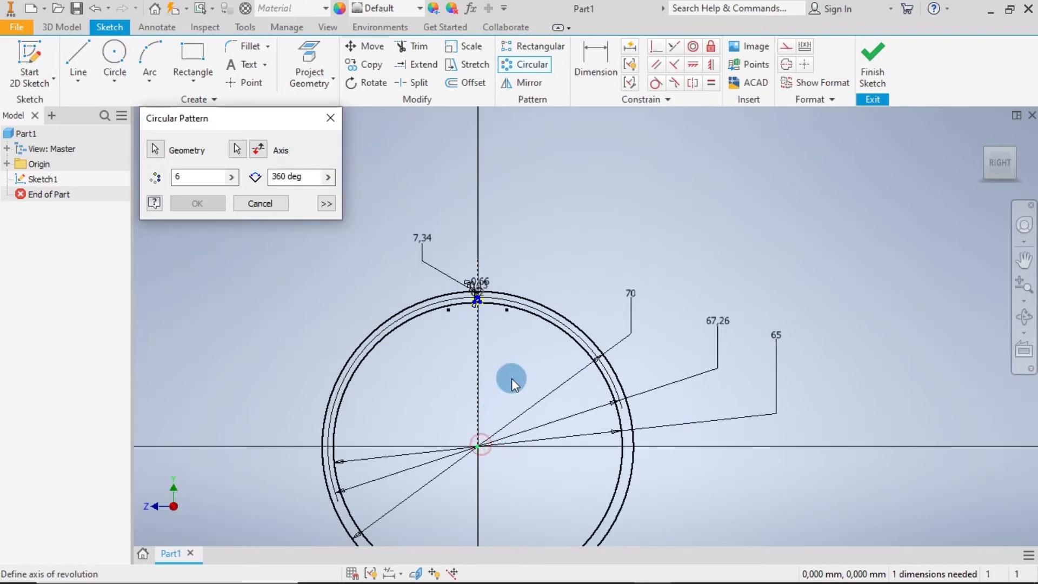
{"action": "left_click", "coordinate": [200, 174]}
{"action": "left_click_drag", "start_coordinate": [200, 174], "coordinate": [163, 182]}
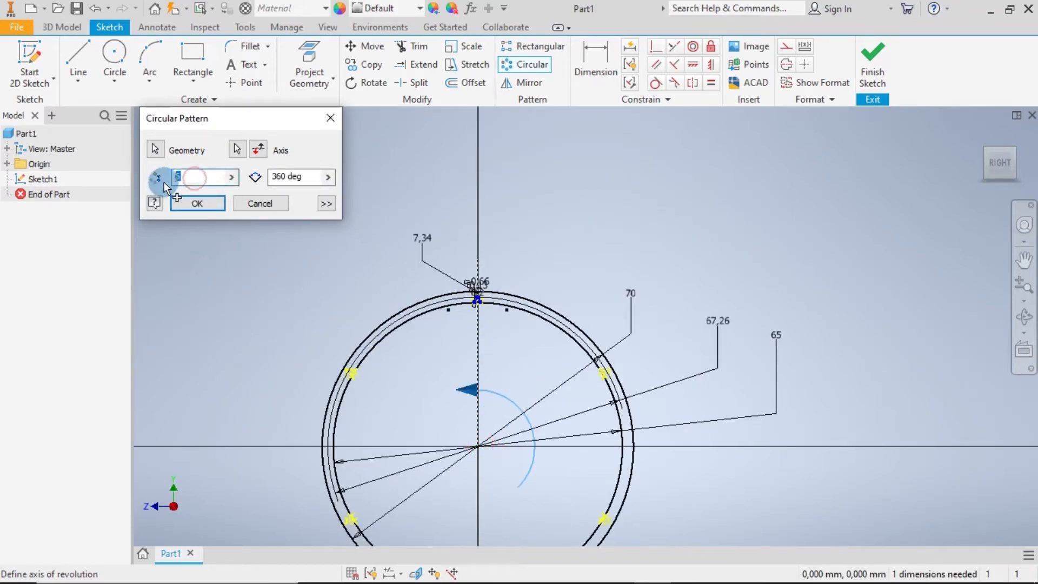
{"action": "type", "text": "132"}
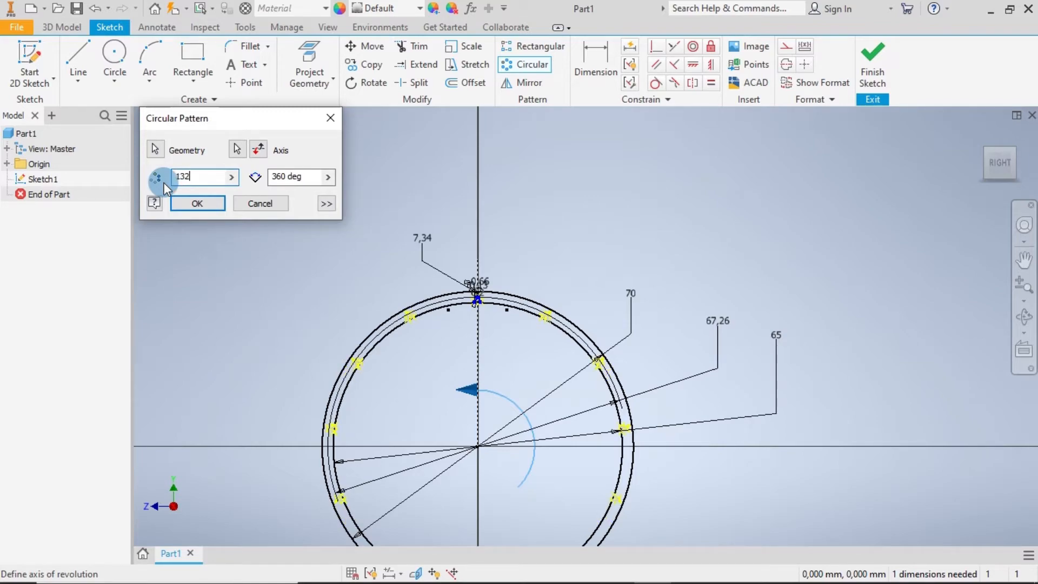
{"action": "left_click", "coordinate": [197, 200]}
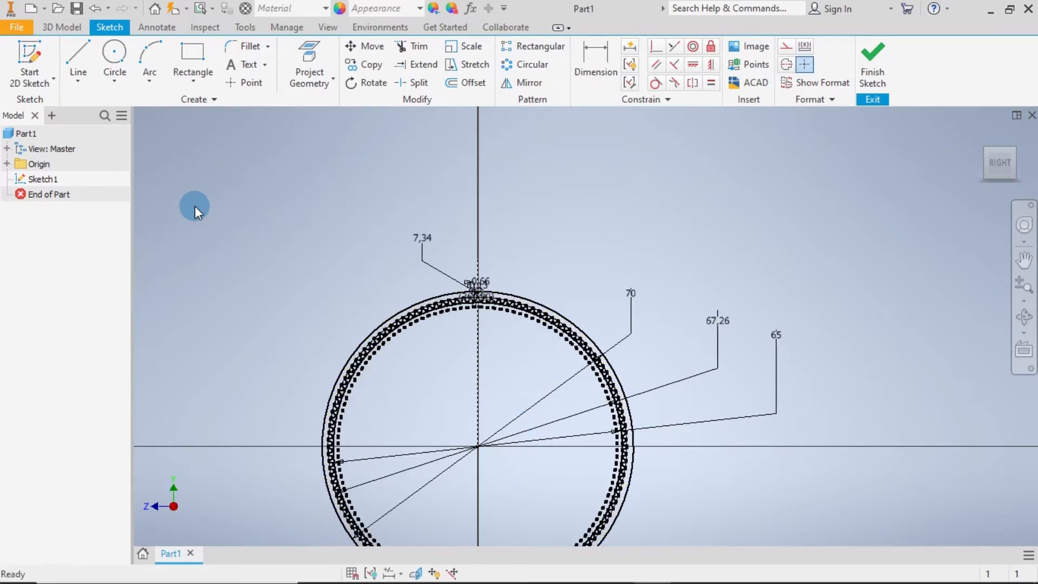
- Examine the patterned tooth profiles up close and all around the ring
{"action": "scroll", "coordinate": [432, 333], "scroll_direction": "up", "scroll_amount": 4}
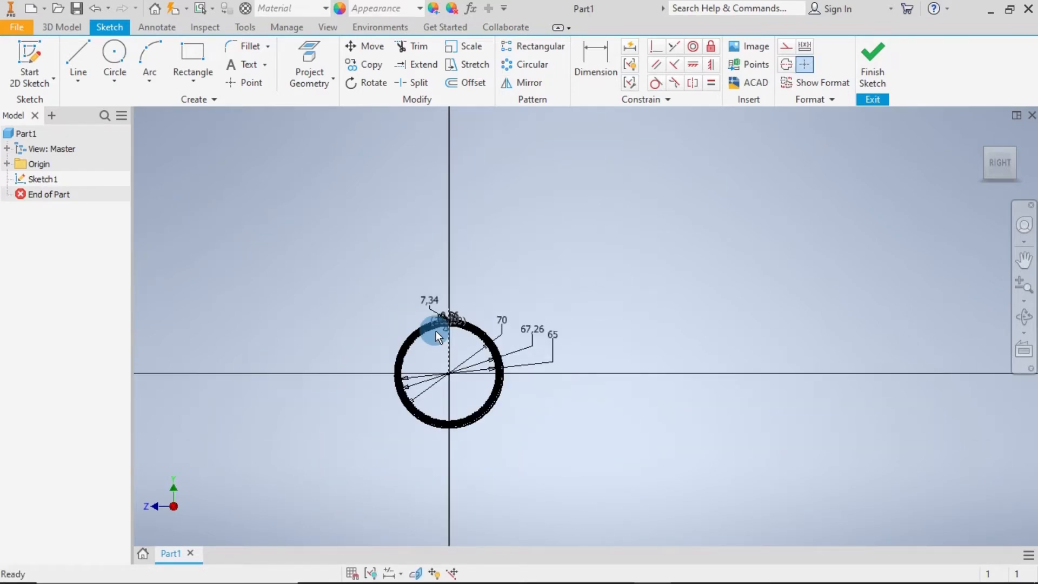
{"action": "scroll", "coordinate": [434, 329], "scroll_direction": "down", "scroll_amount": 5}
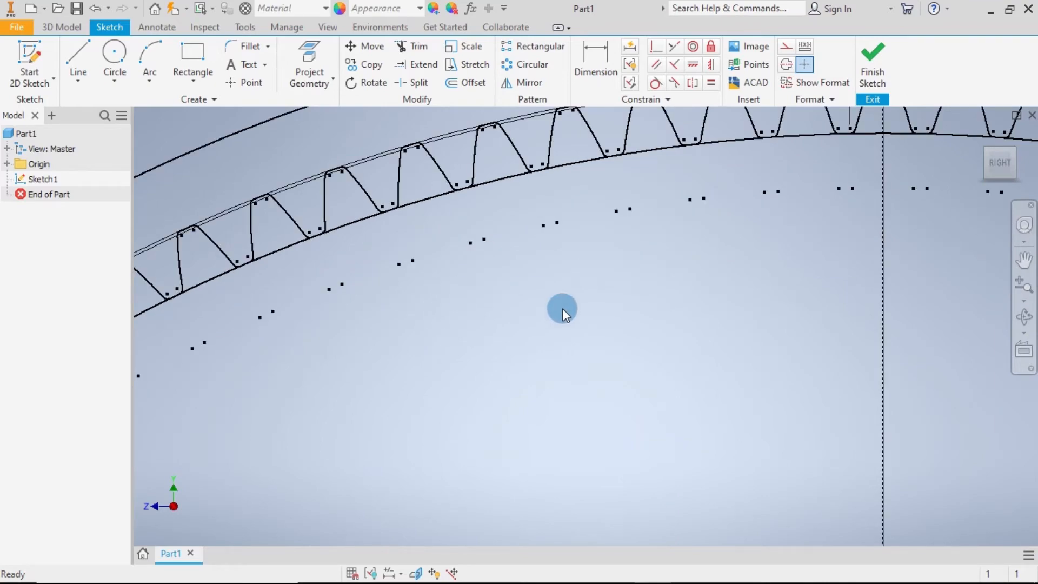
{"action": "scroll", "coordinate": [604, 323], "scroll_direction": "up", "scroll_amount": 5}
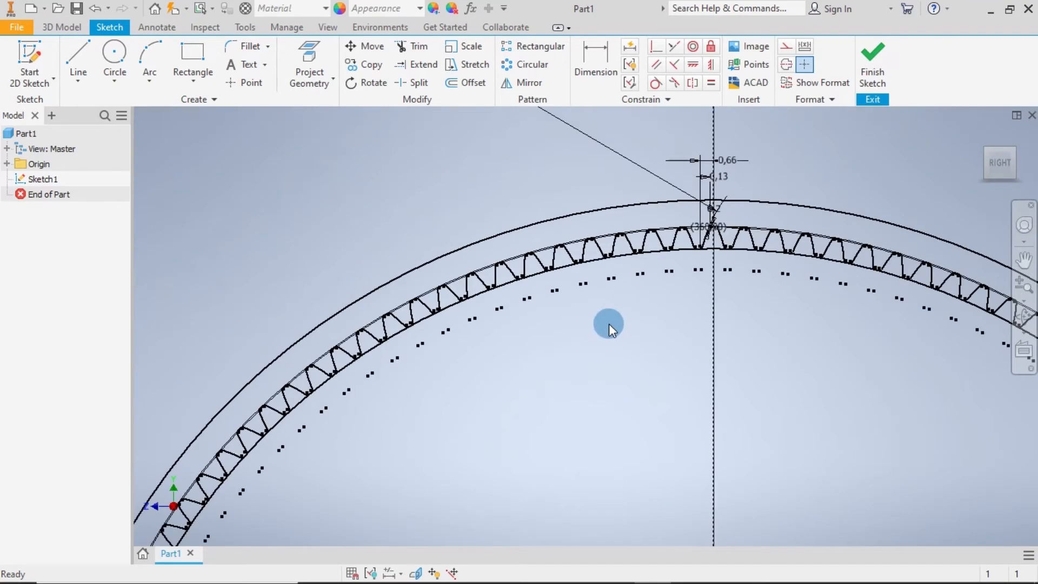
{"action": "scroll", "coordinate": [719, 384], "scroll_direction": "up", "scroll_amount": 3}
{"action": "scroll", "coordinate": [711, 298], "scroll_direction": "down", "scroll_amount": 3}
{"action": "scroll", "coordinate": [563, 226], "scroll_direction": "down", "scroll_amount": 4}
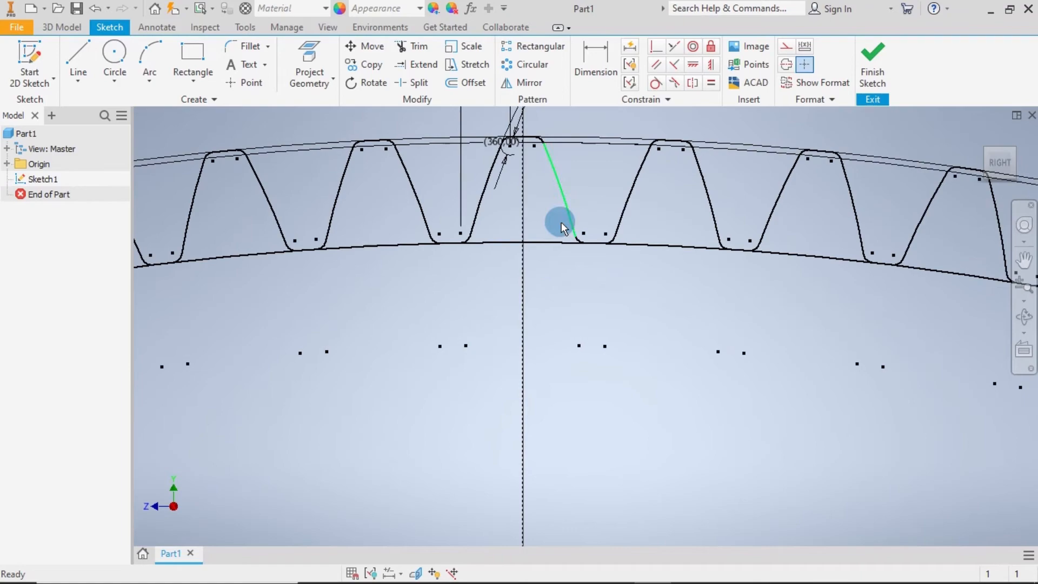
{"action": "scroll", "coordinate": [451, 392], "scroll_direction": "up", "scroll_amount": 5}
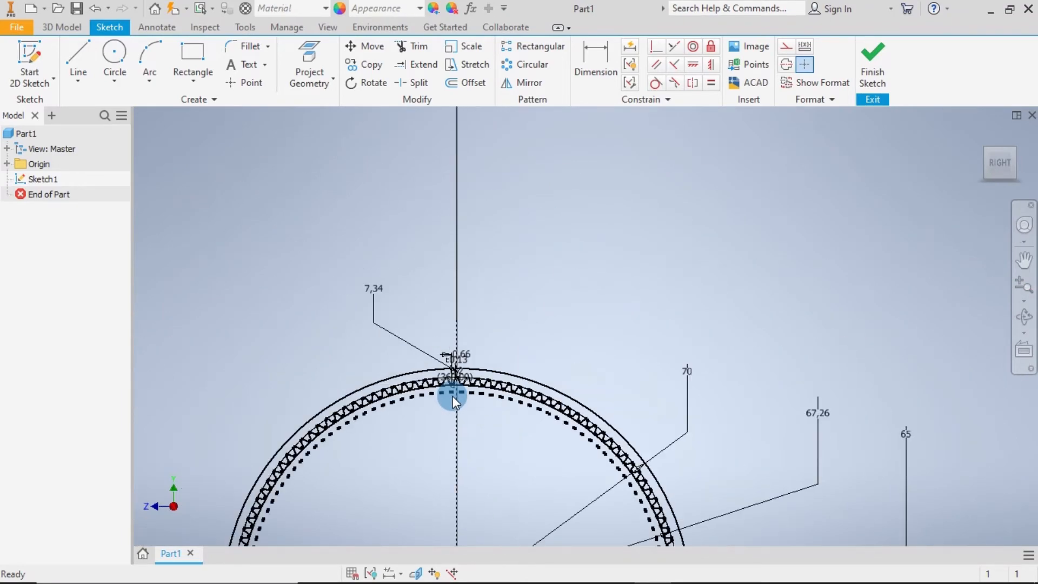
{"action": "middle_click_drag", "start_coordinate": [479, 470], "coordinate": [530, 221]}
{"action": "middle_click_drag", "start_coordinate": [514, 473], "coordinate": [516, 318]}
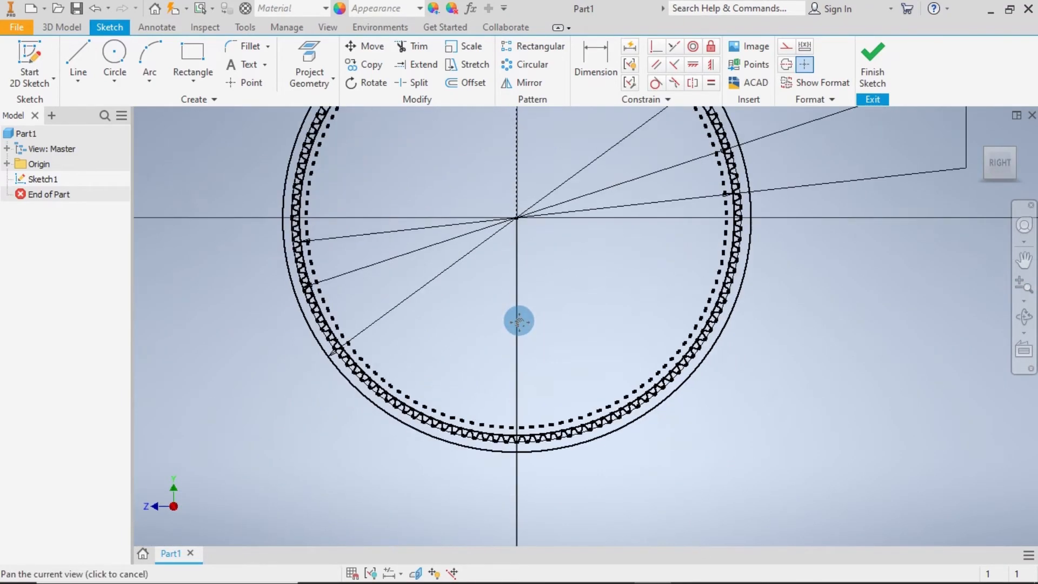
- Inspect the patterned teeth at the lower edge of the ring and around the dimensioned tooth at its upper edge
{"action": "scroll", "coordinate": [515, 413], "scroll_direction": "down", "scroll_amount": 5}
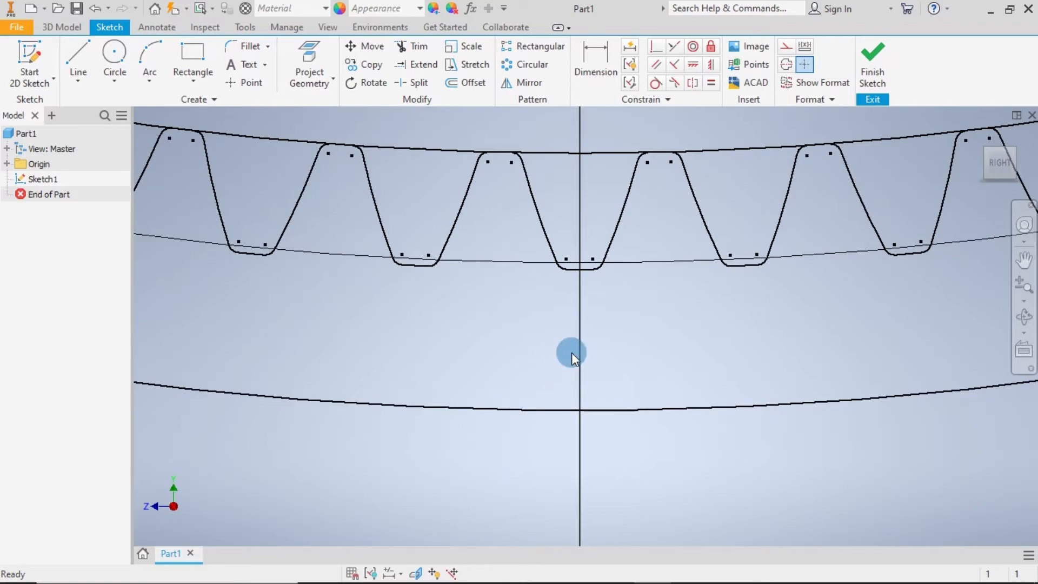
{"action": "scroll", "coordinate": [572, 352], "scroll_direction": "up", "scroll_amount": 5}
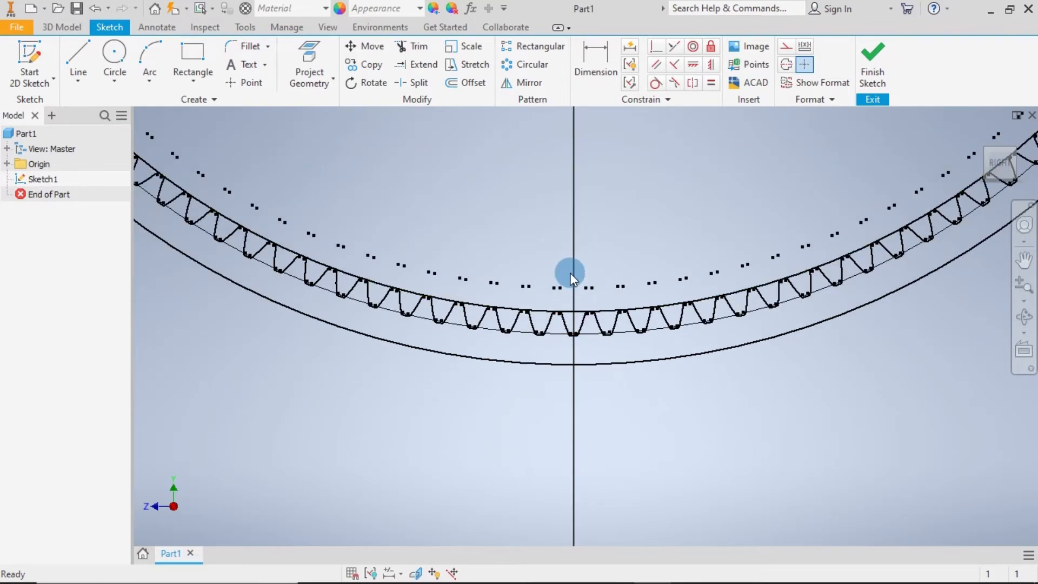
{"action": "scroll", "coordinate": [570, 272], "scroll_direction": "up", "scroll_amount": 2}
{"action": "mouse_move", "coordinate": [578, 195]}
{"action": "middle_mouse_down"}
{"action": "mouse_move", "coordinate": [576, 413]}
{"action": "mouse_move", "coordinate": [563, 461]}
{"action": "middle_mouse_up"}
{"action": "middle_click_drag", "start_coordinate": [563, 251], "coordinate": [520, 390]}
{"action": "scroll", "coordinate": [525, 215], "scroll_direction": "up", "scroll_amount": 4}
{"action": "scroll", "coordinate": [521, 219], "scroll_direction": "down", "scroll_amount": 8}
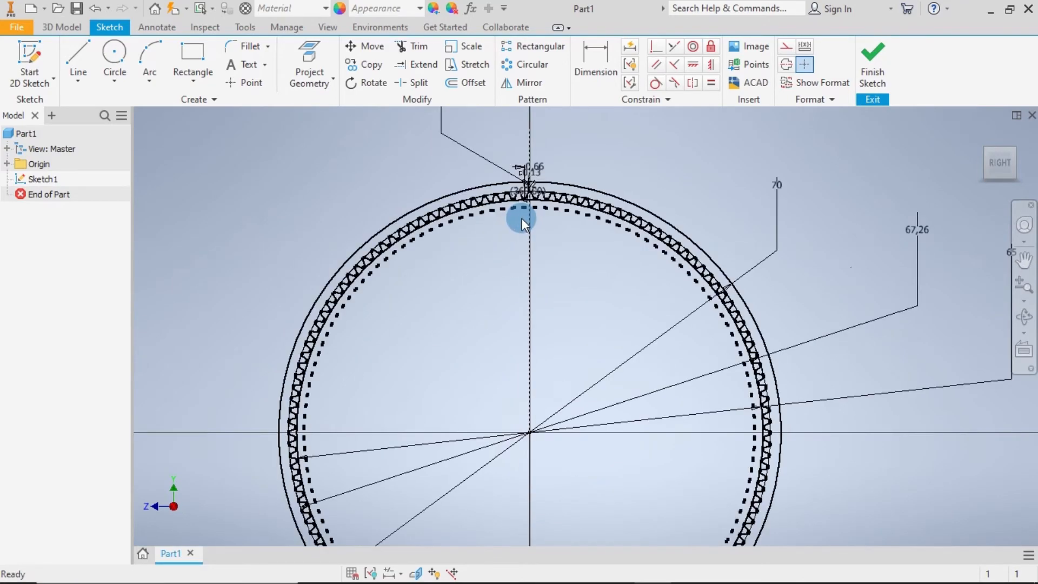
{"action": "middle_click_drag", "start_coordinate": [537, 171], "coordinate": [524, 393]}
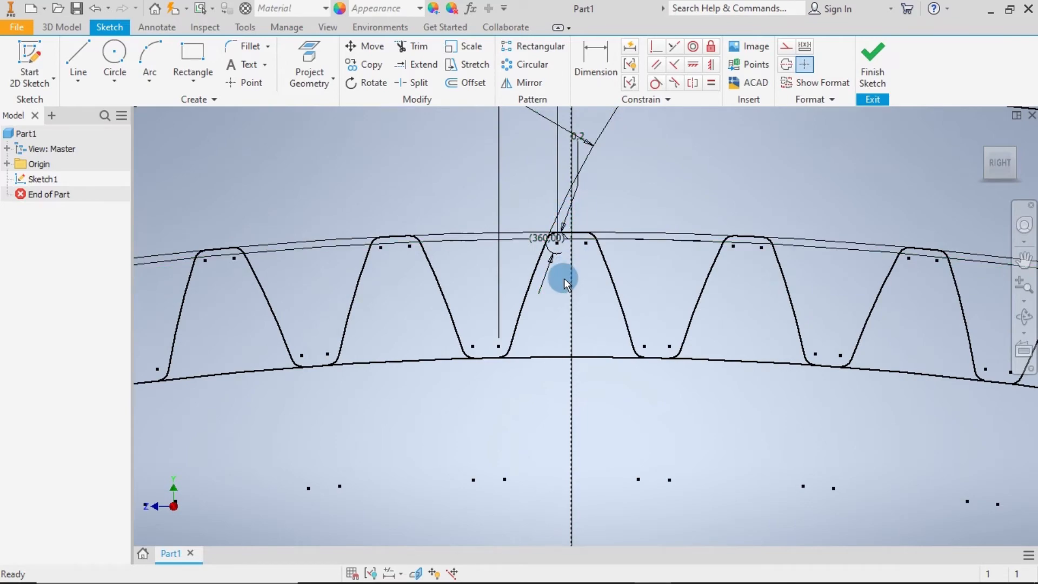
{"action": "scroll", "coordinate": [563, 278], "scroll_direction": "down", "scroll_amount": 4}
{"action": "scroll", "coordinate": [550, 237], "scroll_direction": "up", "scroll_amount": 4}
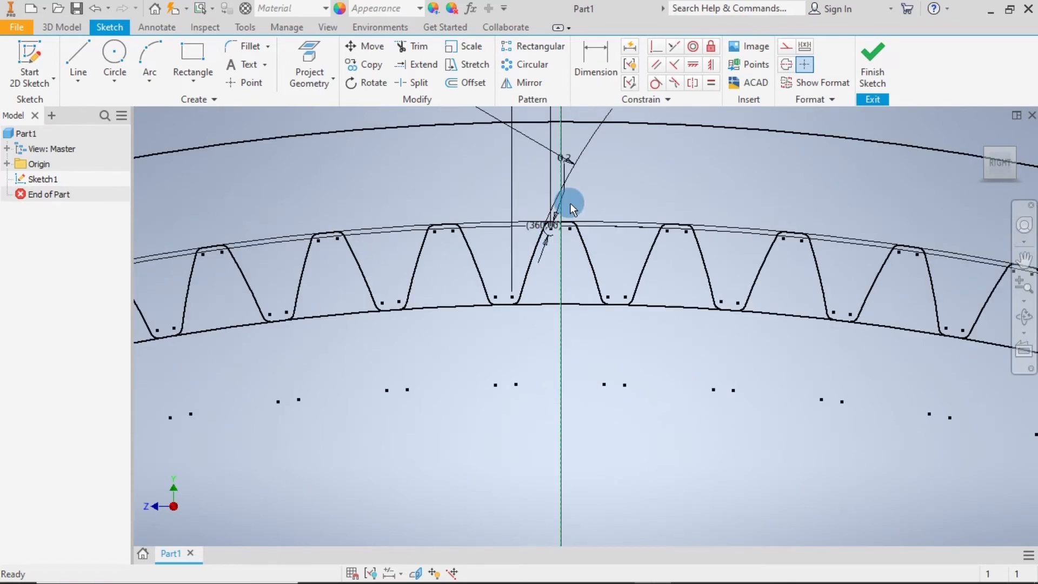
- Move the 0.2 mm radius dimension's label away from the tooth, past the vertical construction line and beyond the outer circle
{"action": "mouse_move", "coordinate": [567, 204]}
{"action": "middle_mouse_down"}
{"action": "mouse_move", "coordinate": [589, 306]}
{"action": "mouse_move", "coordinate": [596, 494]}
{"action": "middle_mouse_up"}
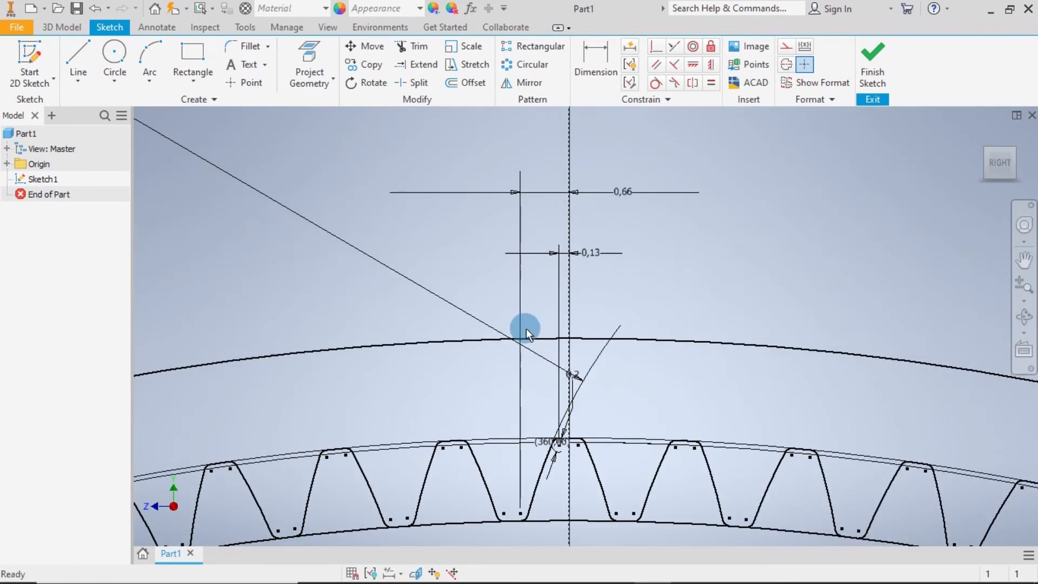
{"action": "left_click", "coordinate": [573, 390]}
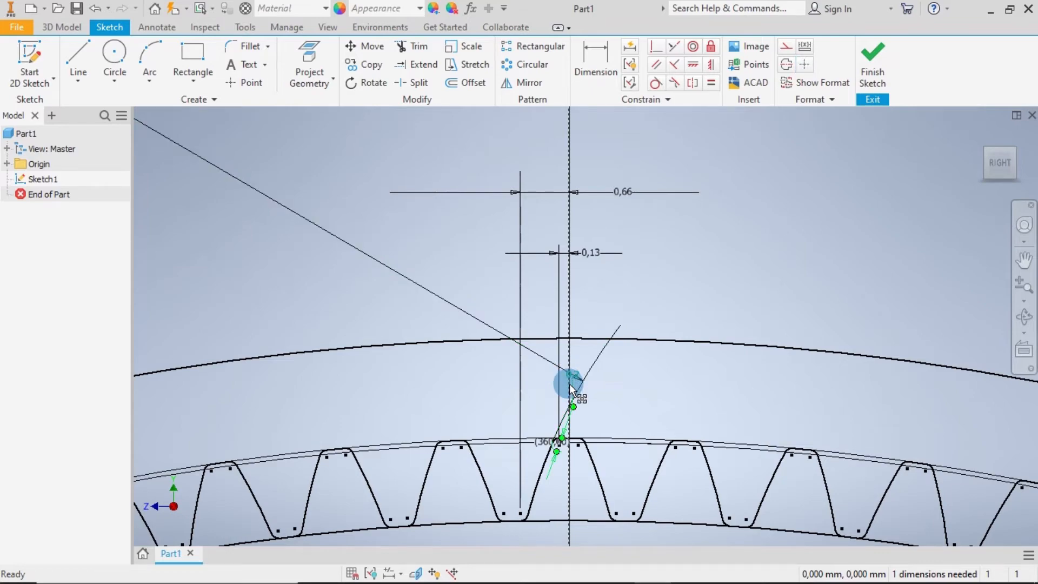
{"action": "left_click_drag", "start_coordinate": [569, 384], "coordinate": [673, 314]}
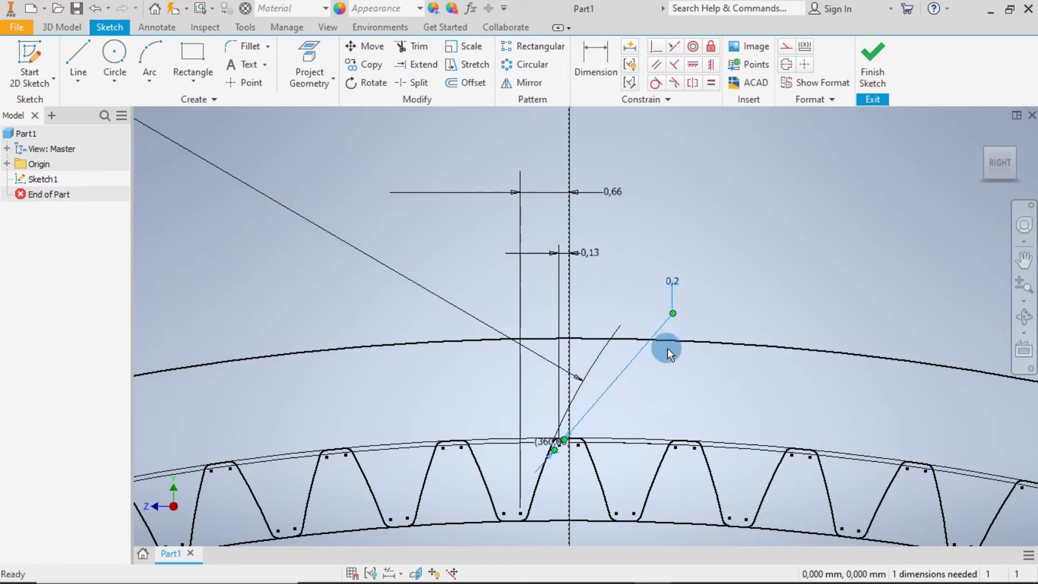
{"action": "scroll", "coordinate": [620, 412], "scroll_direction": "down", "scroll_amount": 5}
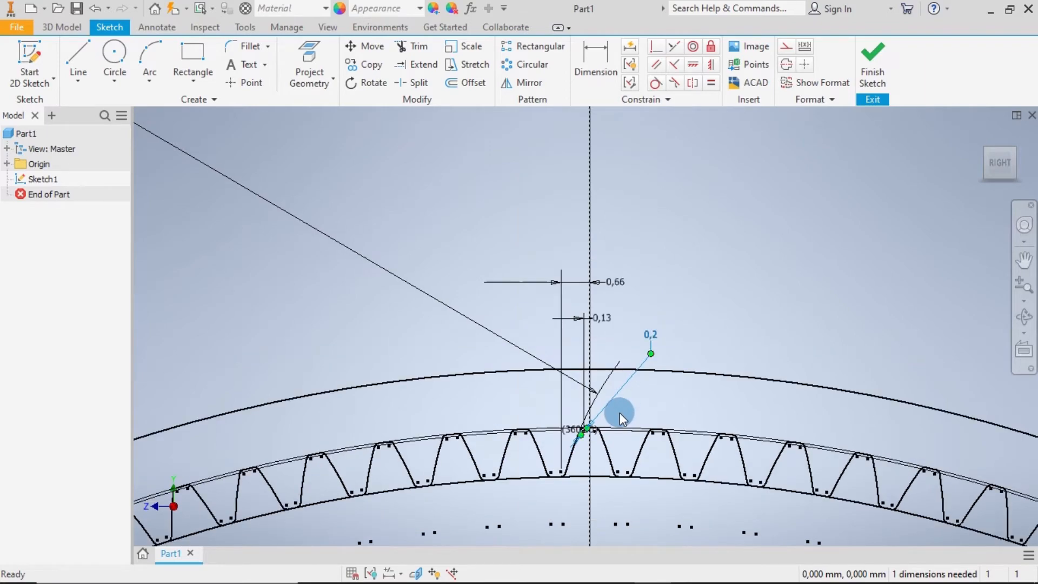
- Extrude the ring profile between the 70 mm outer circle and the tooth outline by 7 mm
{"action": "left_click", "coordinate": [63, 27]}
{"action": "left_click", "coordinate": [79, 56]}
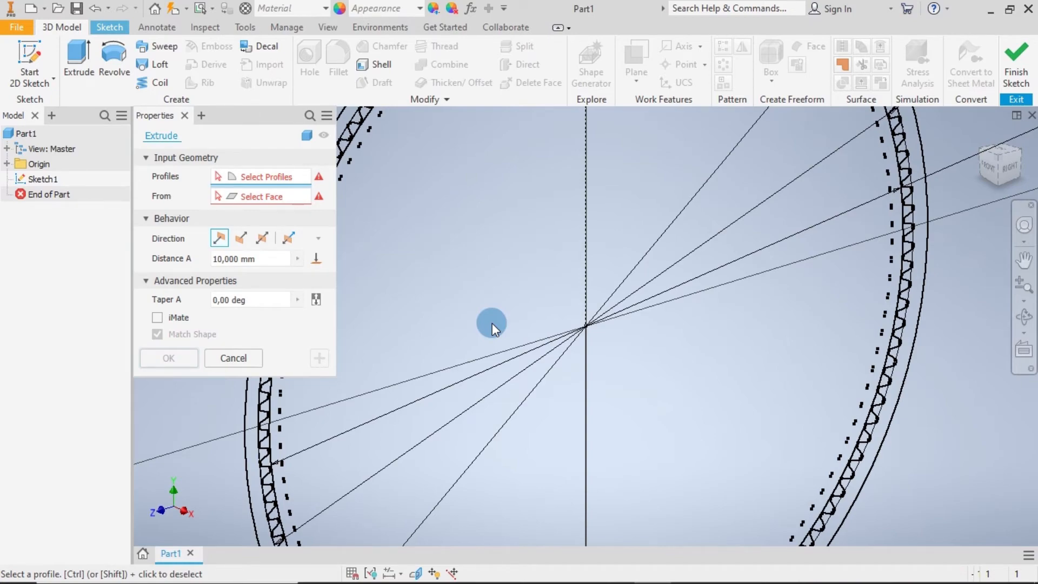
{"action": "scroll", "coordinate": [492, 323], "scroll_direction": "down", "scroll_amount": 4}
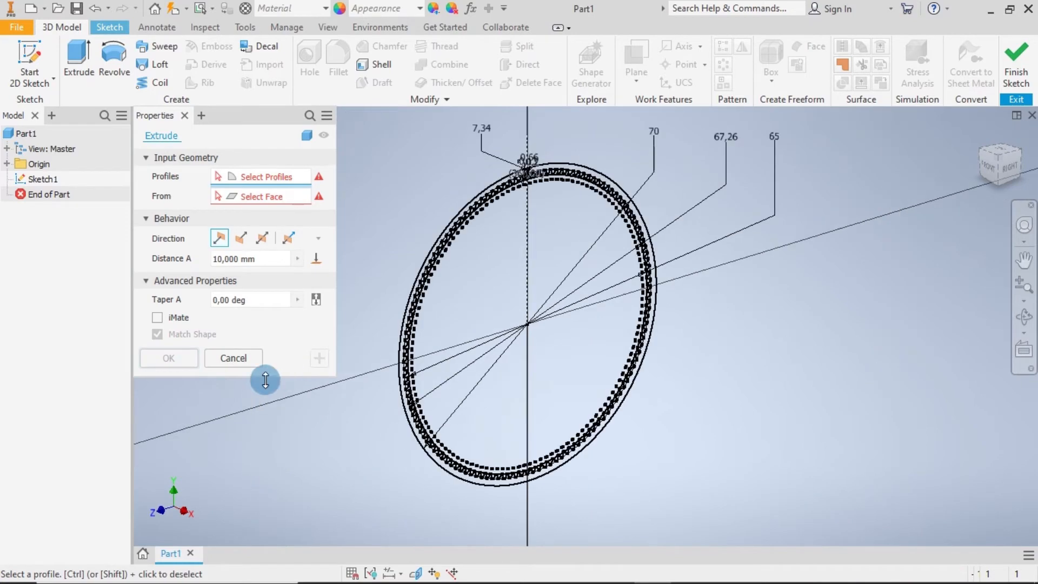
{"action": "scroll", "coordinate": [363, 303], "scroll_direction": "up", "scroll_amount": 5}
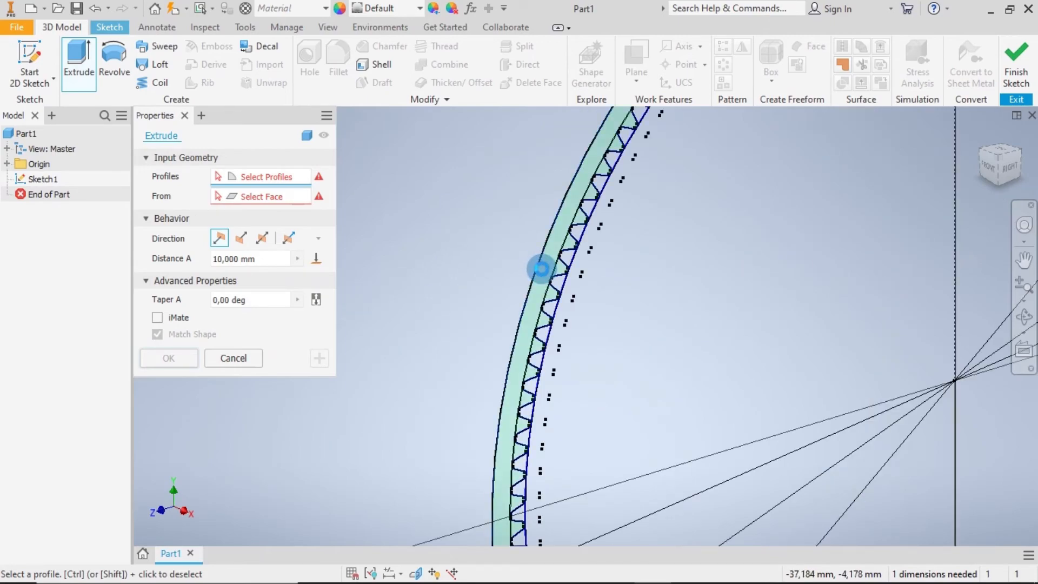
{"action": "left_click", "coordinate": [541, 268]}
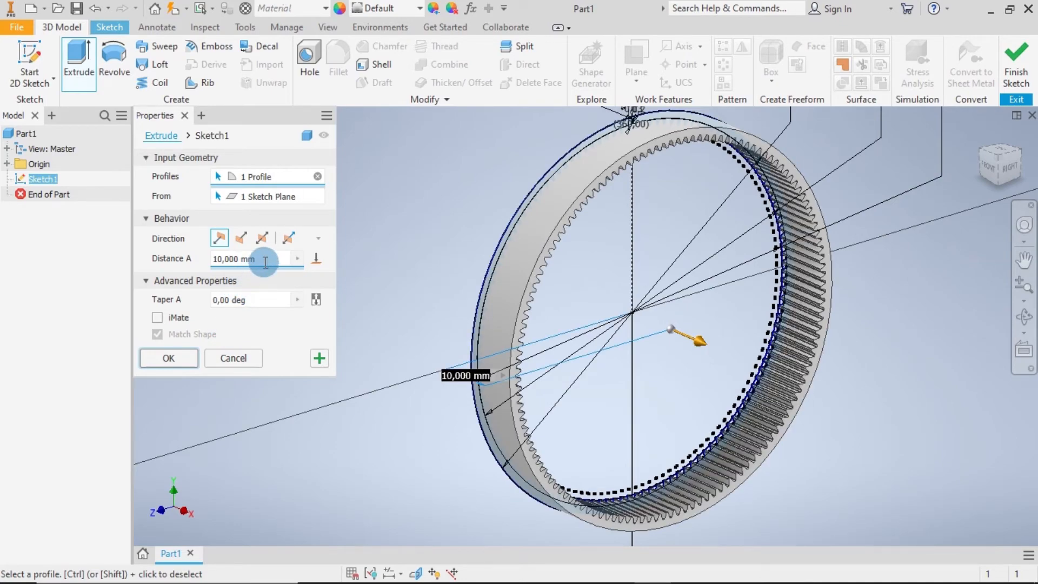
{"action": "left_click_drag", "start_coordinate": [265, 262], "coordinate": [209, 265]}
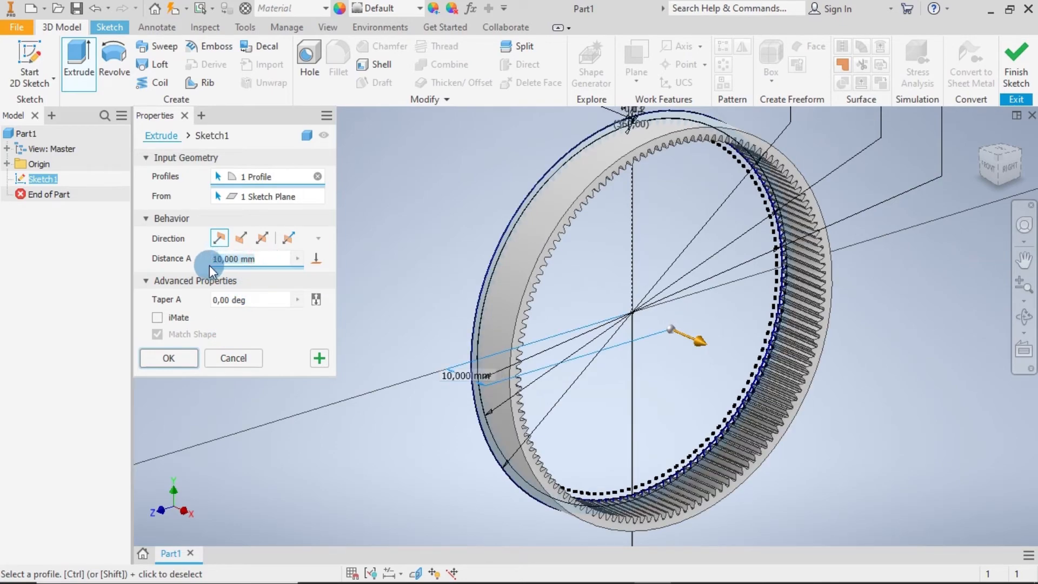
{"action": "type", "text": "7"}
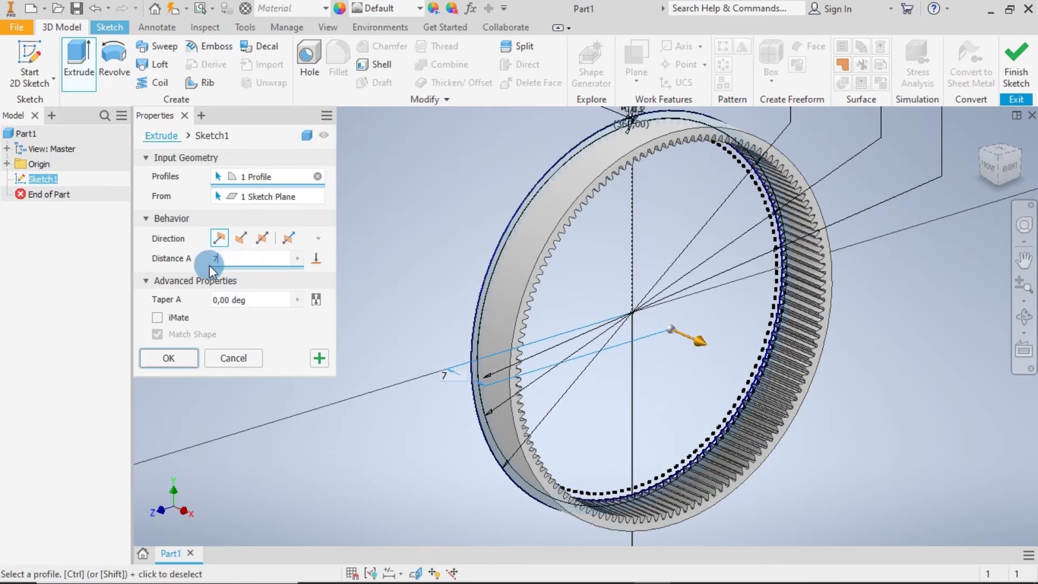
{"action": "left_click", "coordinate": [166, 355]}
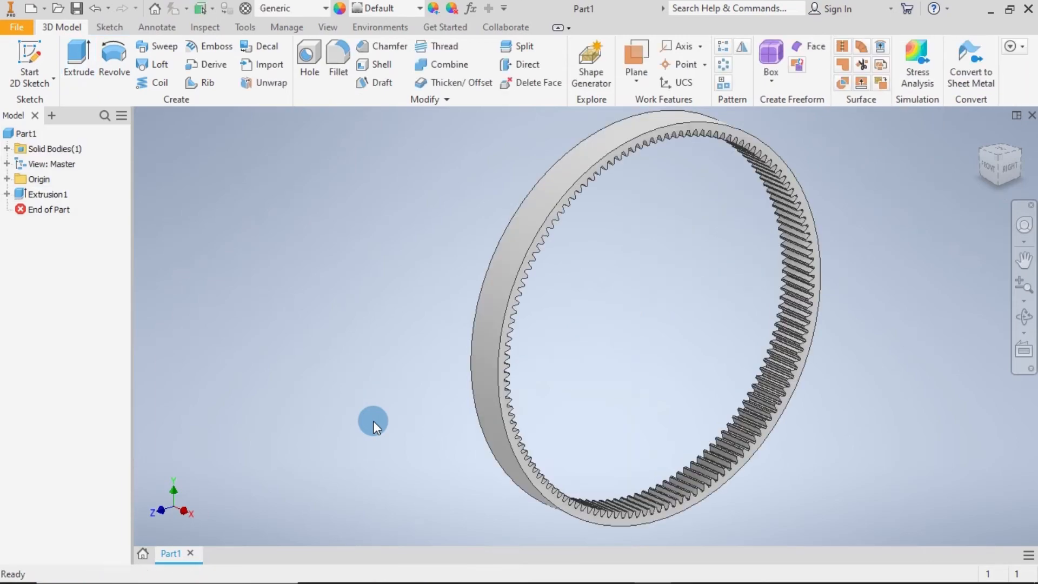
- Examine the extruded ring and its internal teeth up close, then from the front, right and home views
{"action": "scroll", "coordinate": [371, 420], "scroll_direction": "down", "scroll_amount": 3}
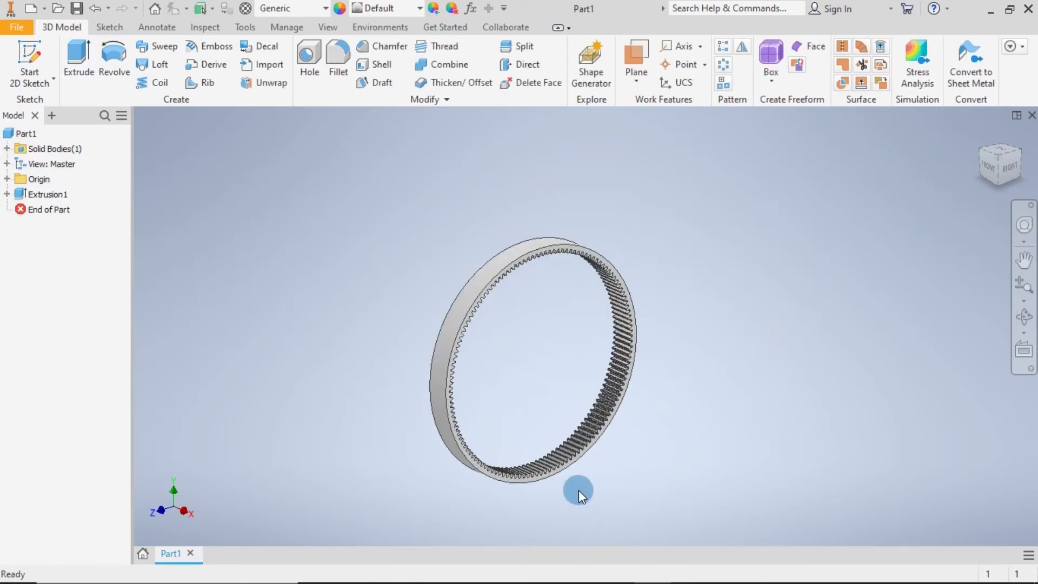
{"action": "middle_click_drag", "start_coordinate": [602, 500], "coordinate": [601, 478], "text": "shift"}
{"action": "scroll", "coordinate": [609, 375], "scroll_direction": "up", "scroll_amount": 5}
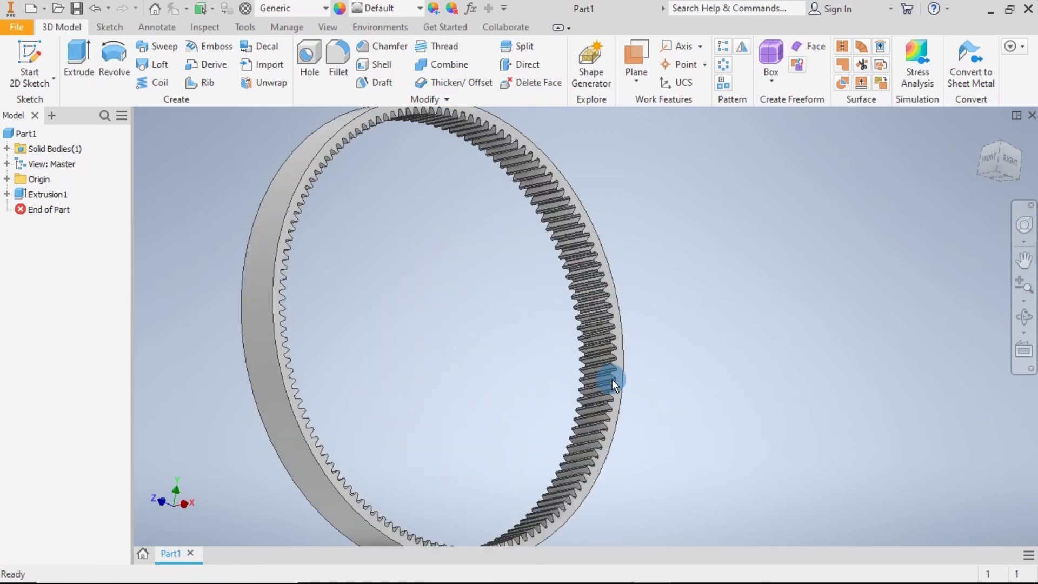
{"action": "scroll", "coordinate": [682, 386], "scroll_direction": "up", "scroll_amount": 3}
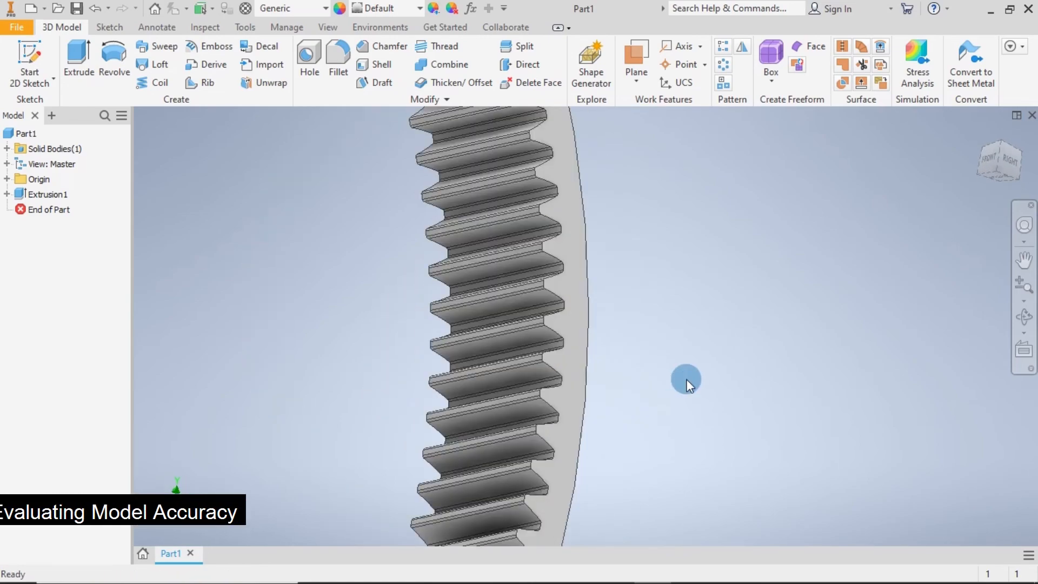
{"action": "middle_click_drag", "start_coordinate": [685, 388], "coordinate": [677, 444], "text": "shift"}
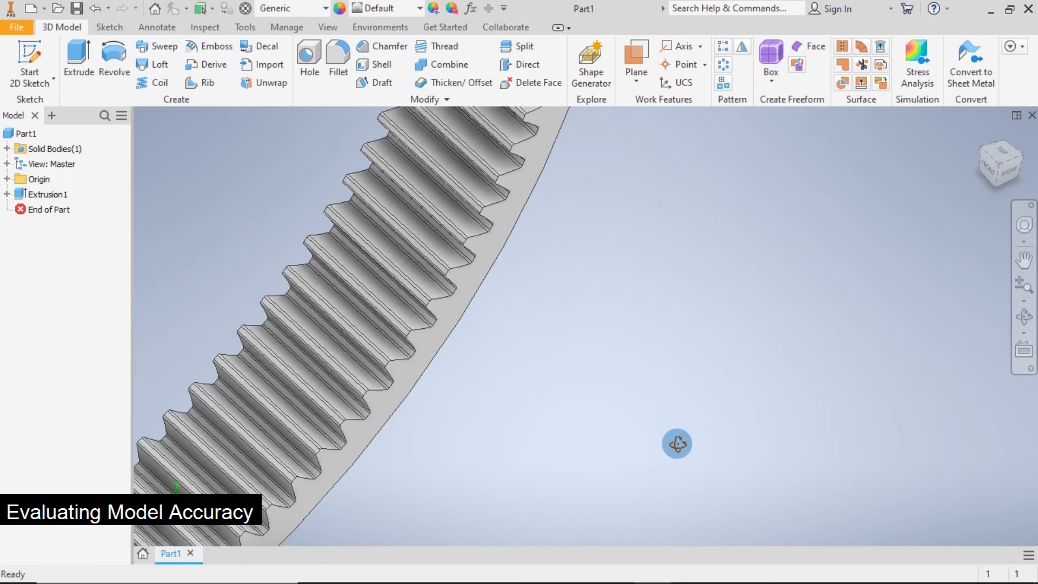
{"action": "scroll", "coordinate": [677, 444], "scroll_direction": "down", "scroll_amount": 5}
{"action": "scroll", "coordinate": [703, 433], "scroll_direction": "down", "scroll_amount": 3}
{"action": "middle_click_drag", "start_coordinate": [736, 417], "coordinate": [730, 369], "text": "shift"}
{"action": "left_click", "coordinate": [980, 136]}
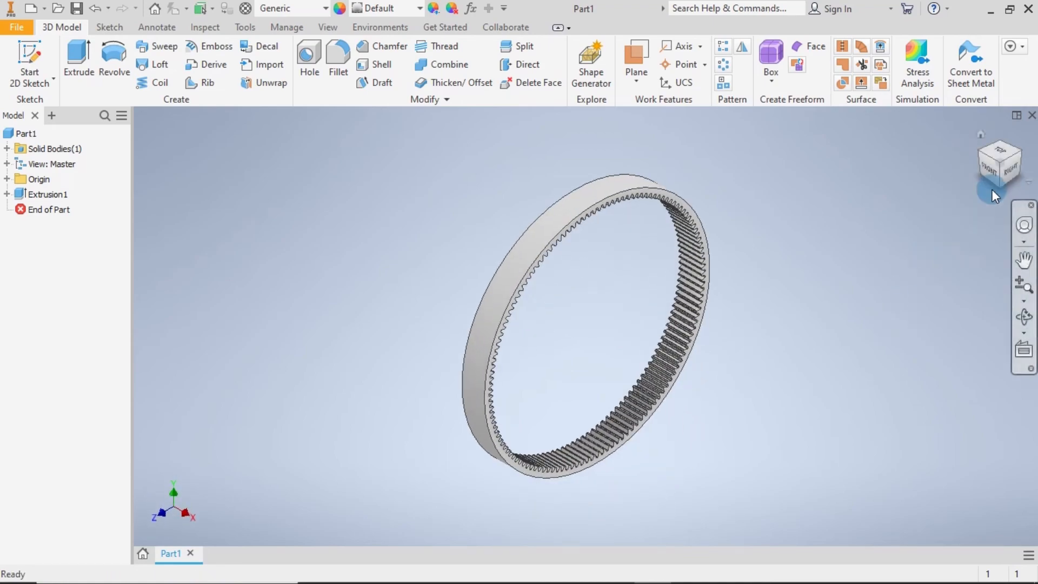
{"action": "left_click", "coordinate": [990, 172]}
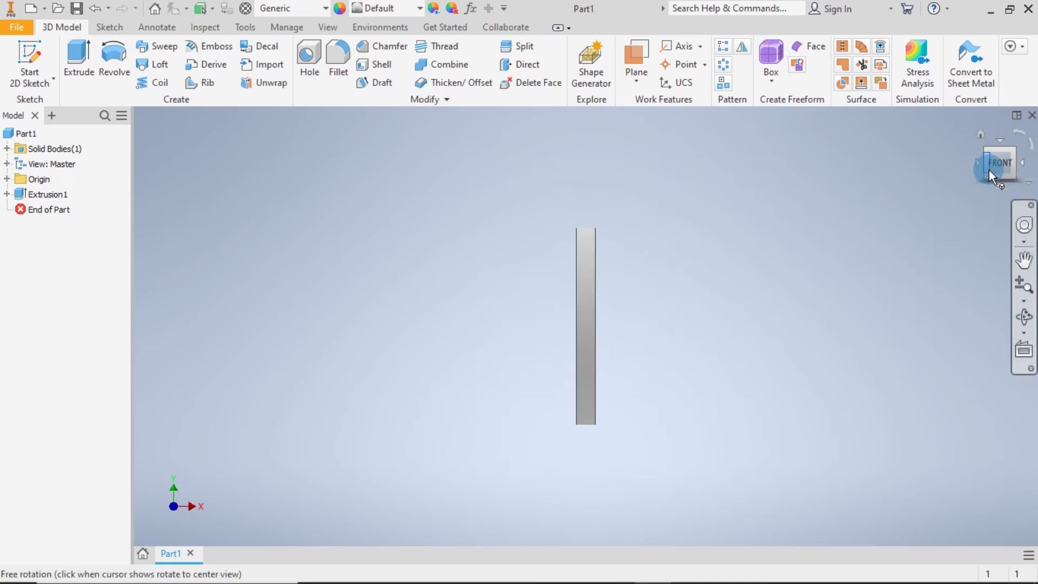
{"action": "left_click", "coordinate": [1023, 172]}
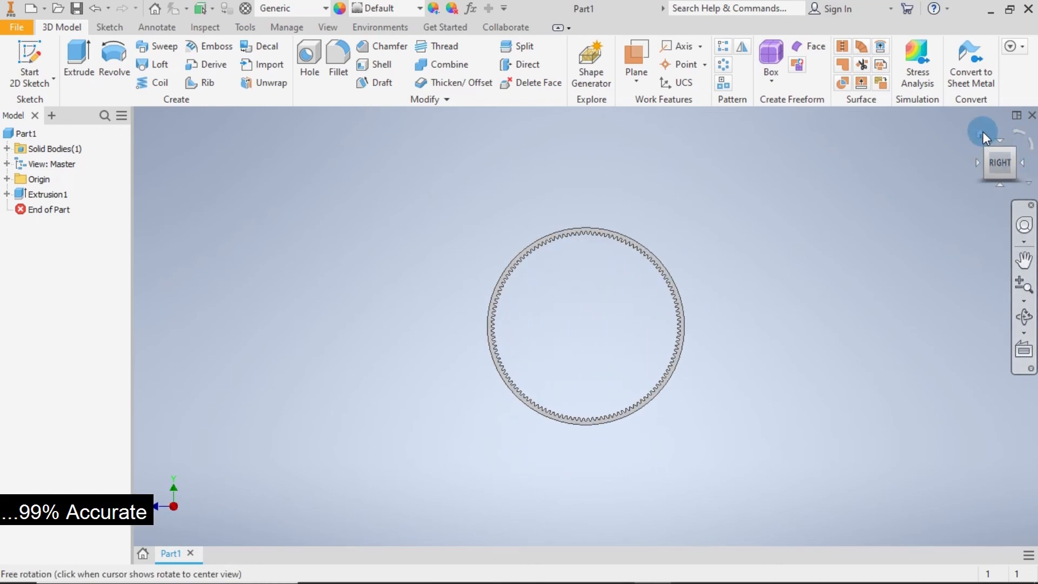
{"action": "left_click", "coordinate": [983, 132]}
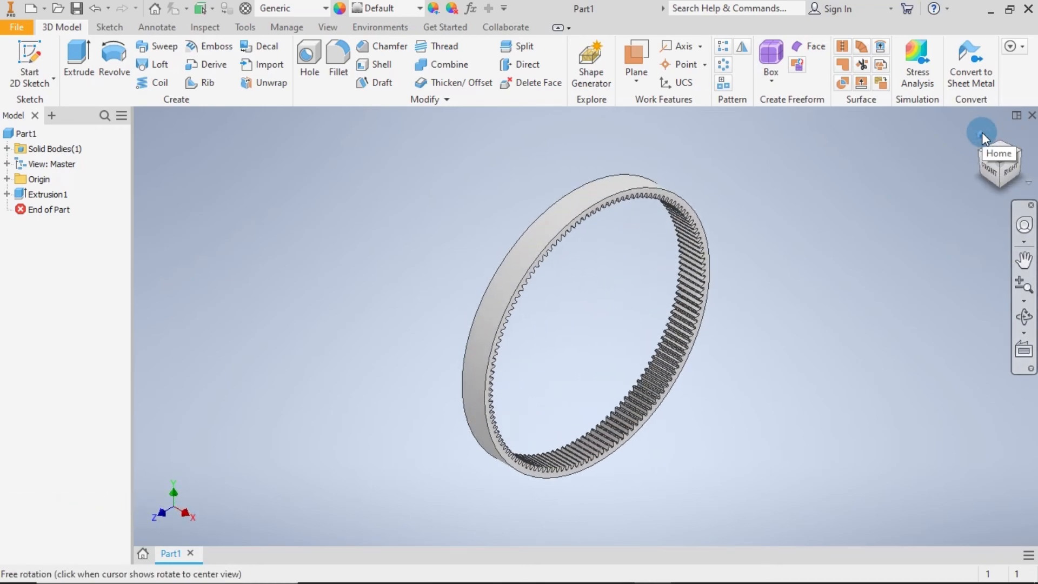
- Save the part as Component 21 in the Rotary Engine folder and close the program
{"action": "left_click", "coordinate": [78, 8]}
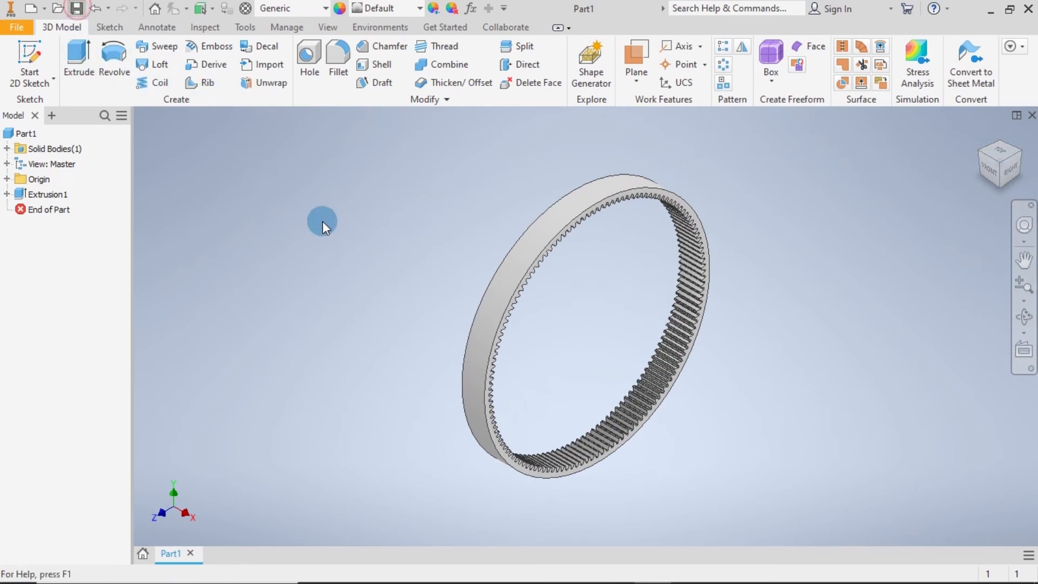
{"action": "type", "text": "C"}
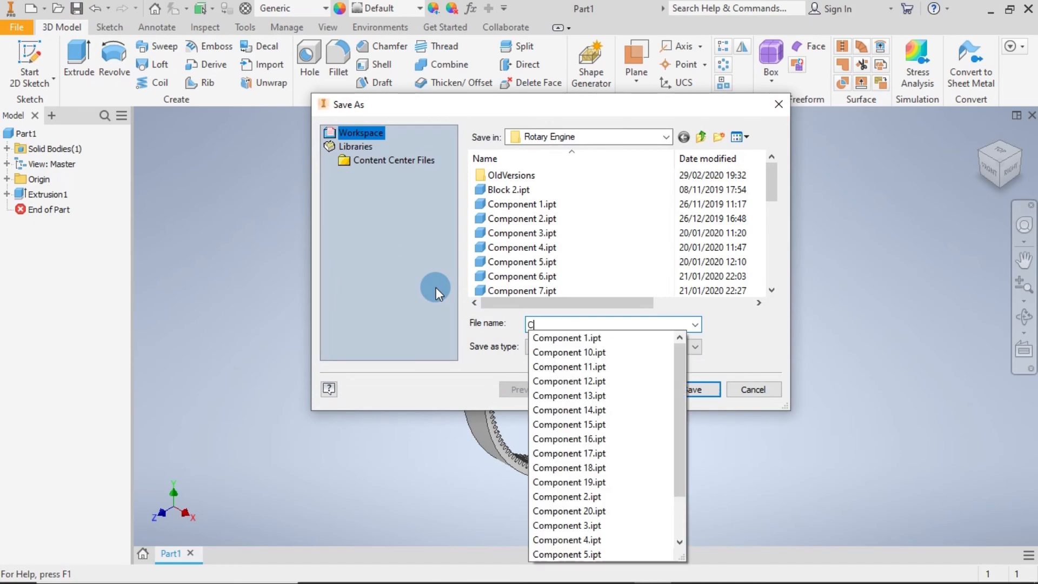
{"action": "type", "text": "omponent 21"}
{"action": "key", "text": "Return"}
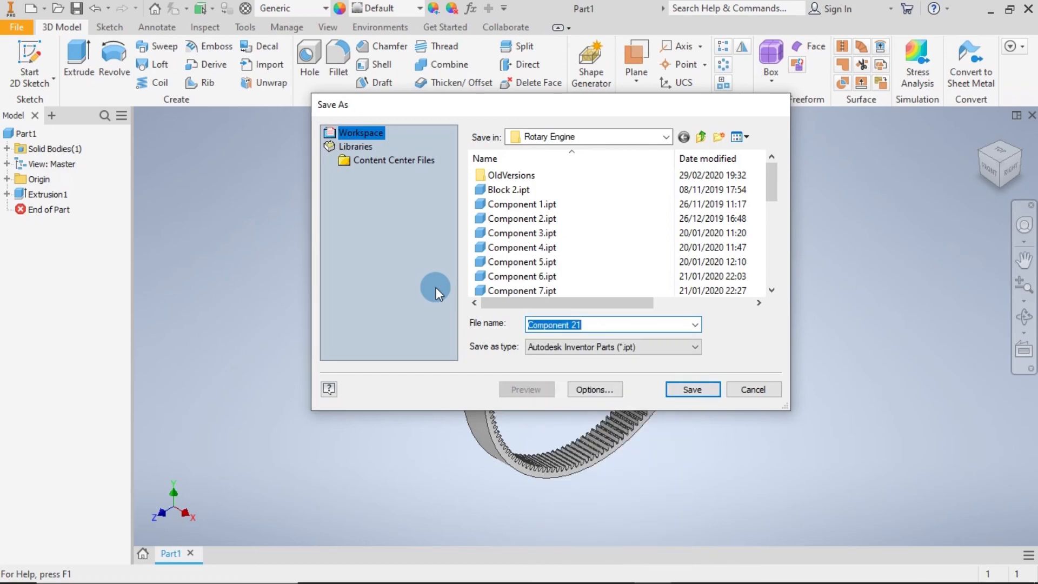
{"action": "left_click", "coordinate": [1028, 8]}
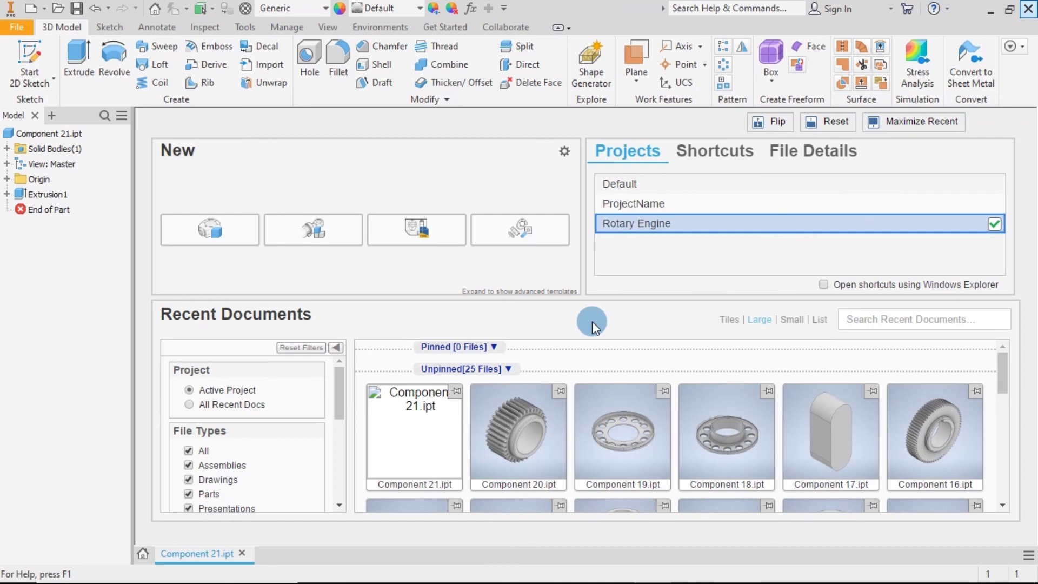